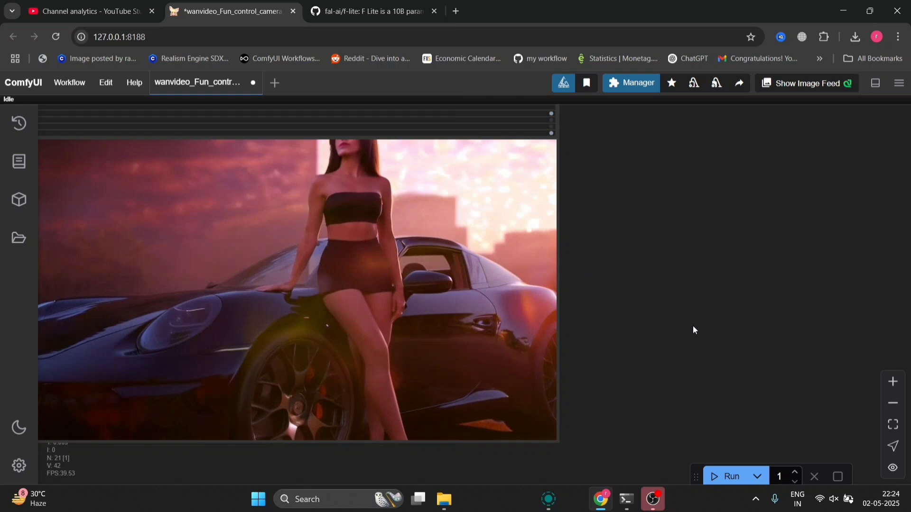
# Pan and zoom the canvas to inspect the generated woman-and-car video preview node.
pyautogui.moveTo(693, 325); pyautogui.dragTo(759, 340)
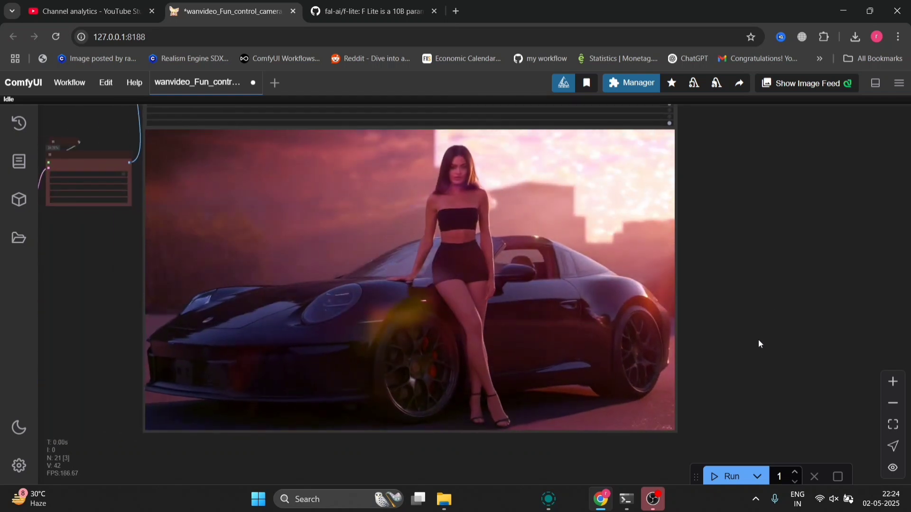
pyautogui.scroll(-5, 758, 340)
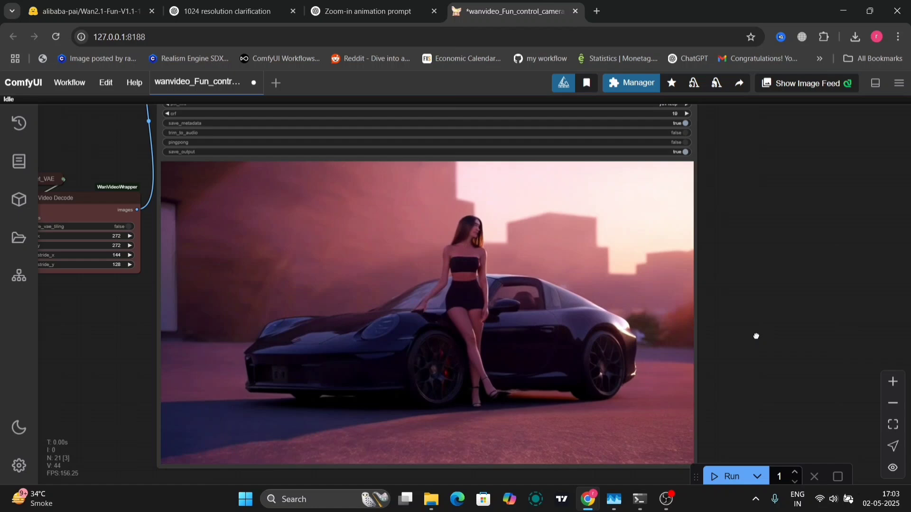
pyautogui.scroll(-6, 756, 337)
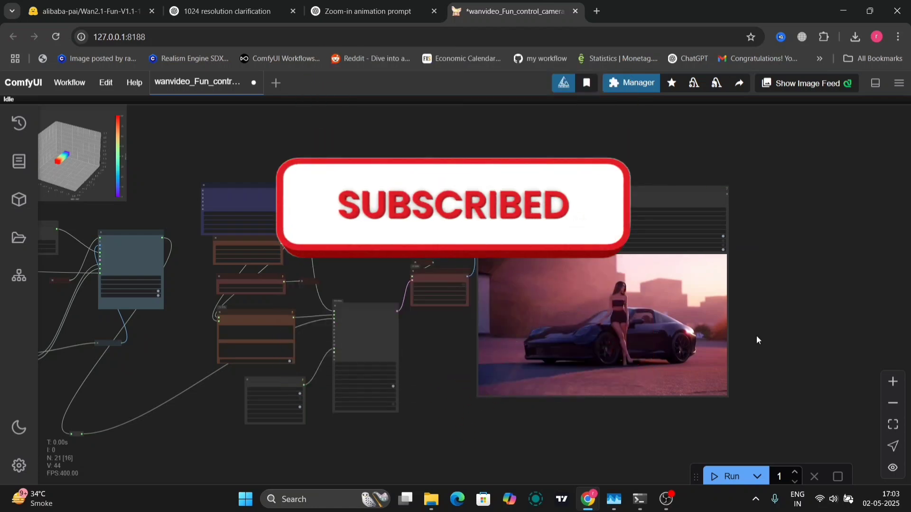
pyautogui.scroll(5, 756, 335)
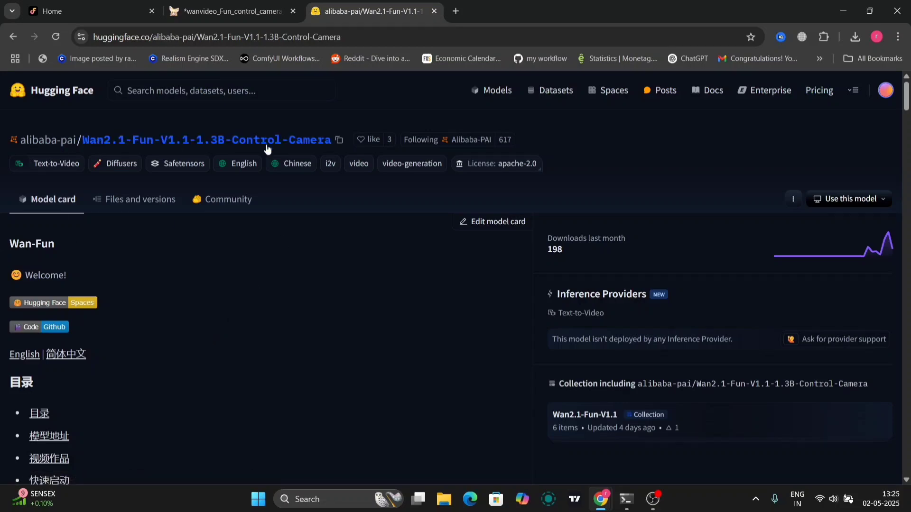
# Open the English readme, scroll past the Model zoo and play the first example result video.
pyautogui.click(23, 358)
pyautogui.scroll(-10, 189, 288)
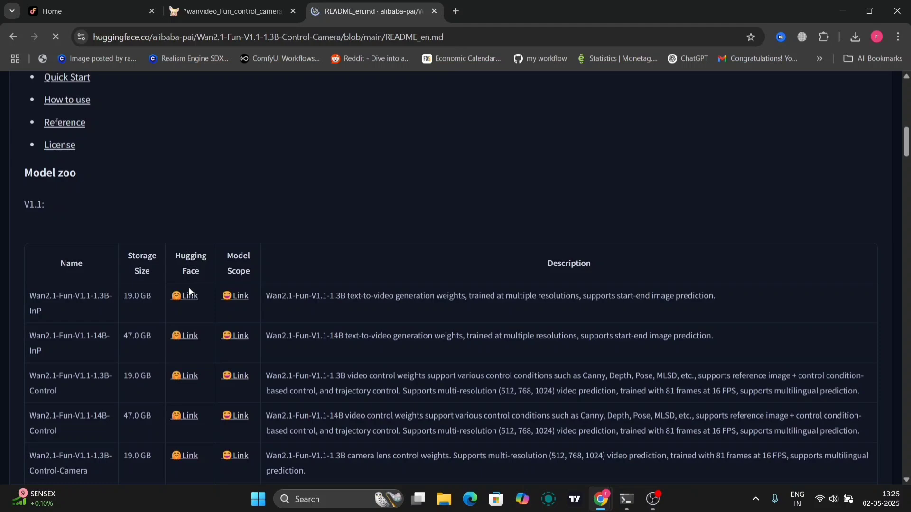
pyautogui.scroll(-4, 118, 283)
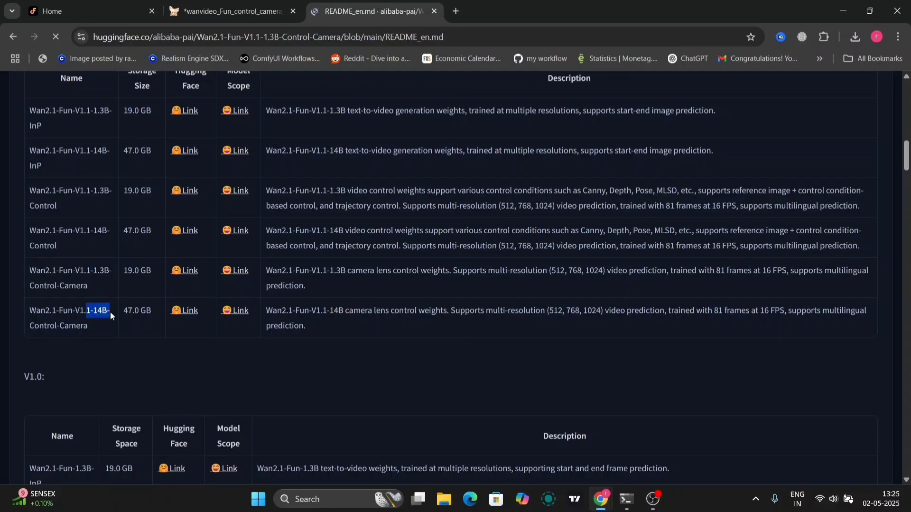
pyautogui.scroll(-10, 176, 377)
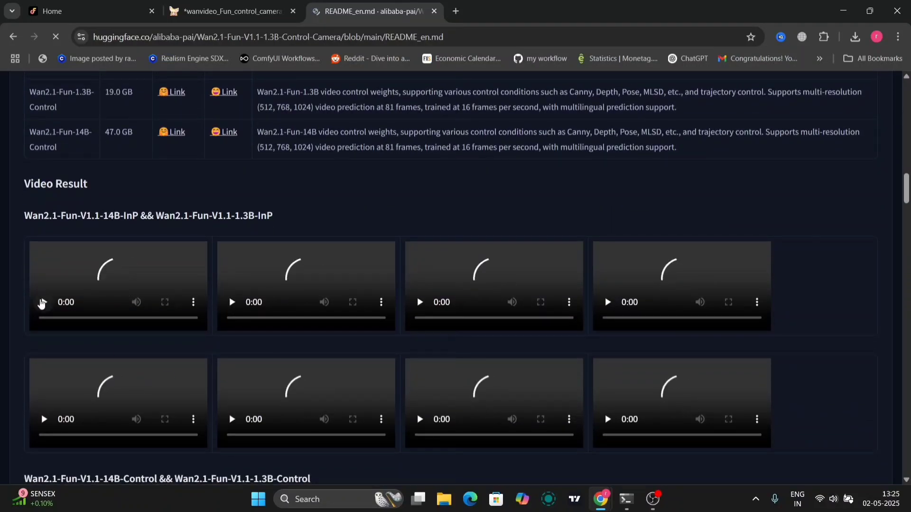
pyautogui.click(43, 303)
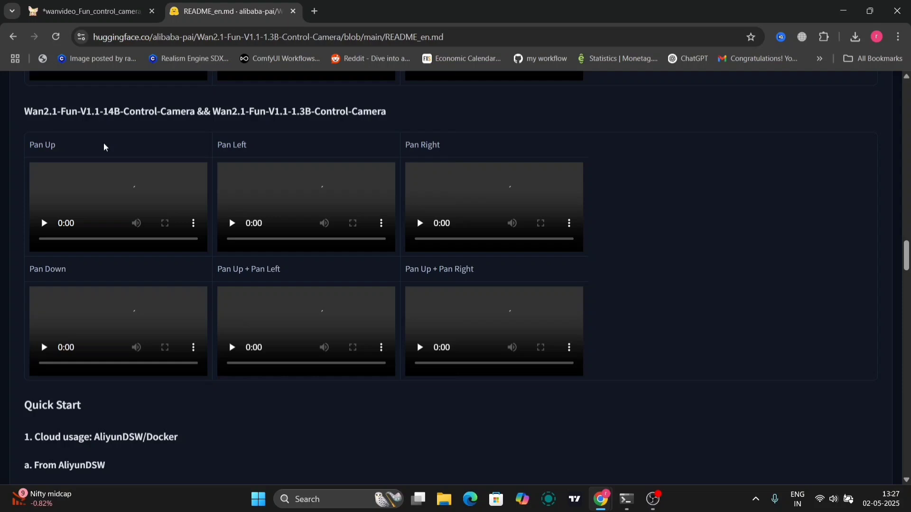
# Glance at the ComfyUI workflow, then return to the English readme and scroll back to the top.
pyautogui.scroll(-1, 104, 148)
pyautogui.scroll(1, 104, 148)
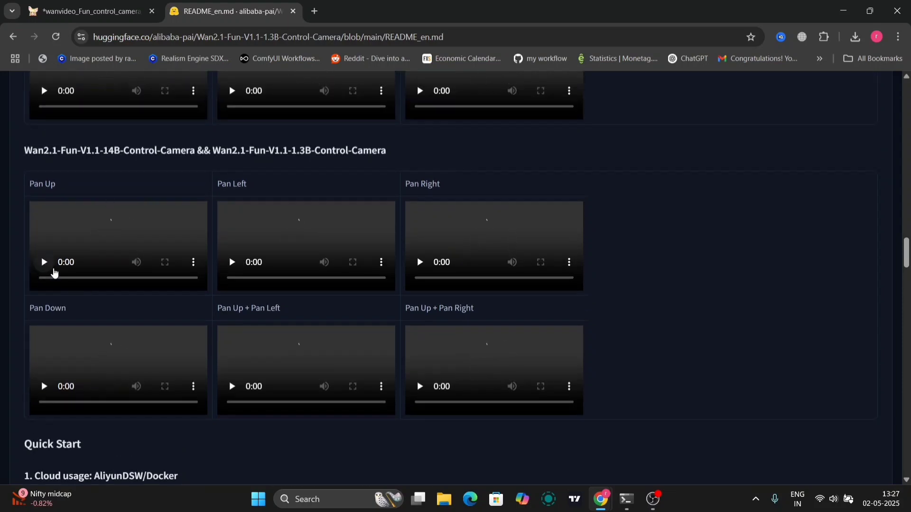
pyautogui.click(129, 10)
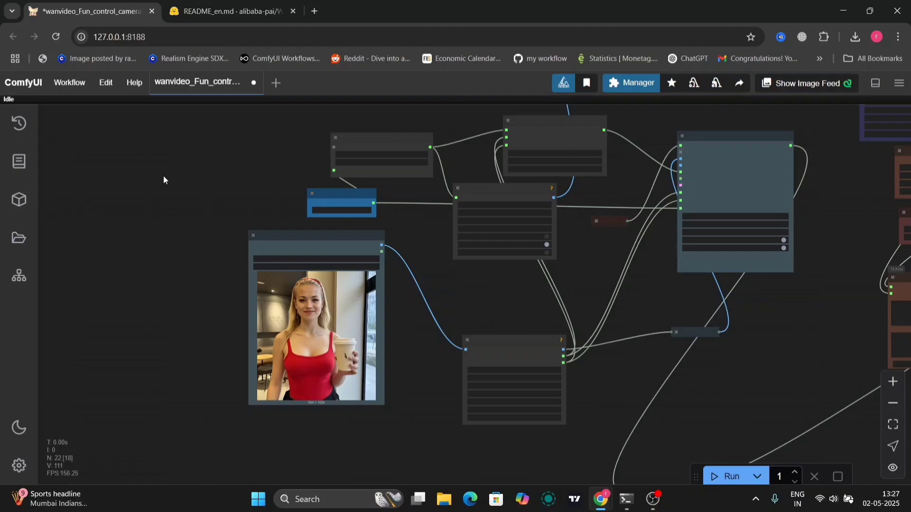
pyautogui.click(227, 10)
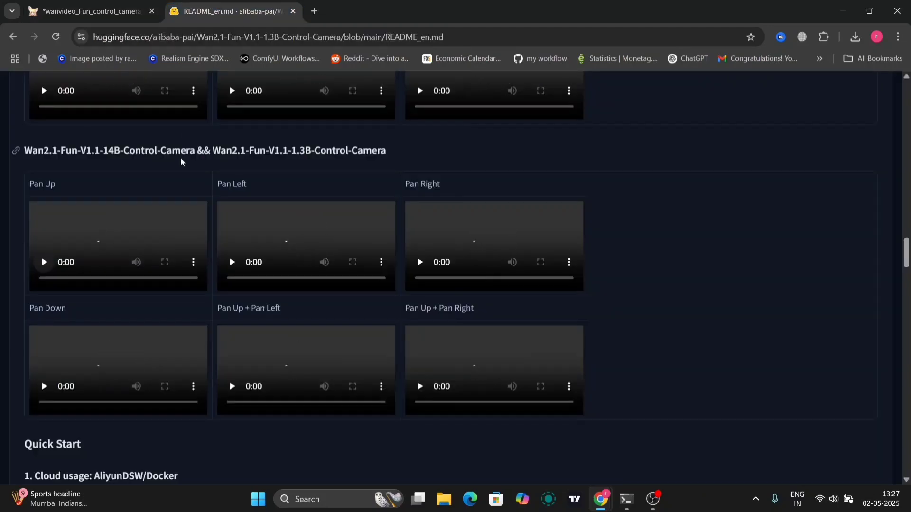
pyautogui.scroll(15, 181, 162)
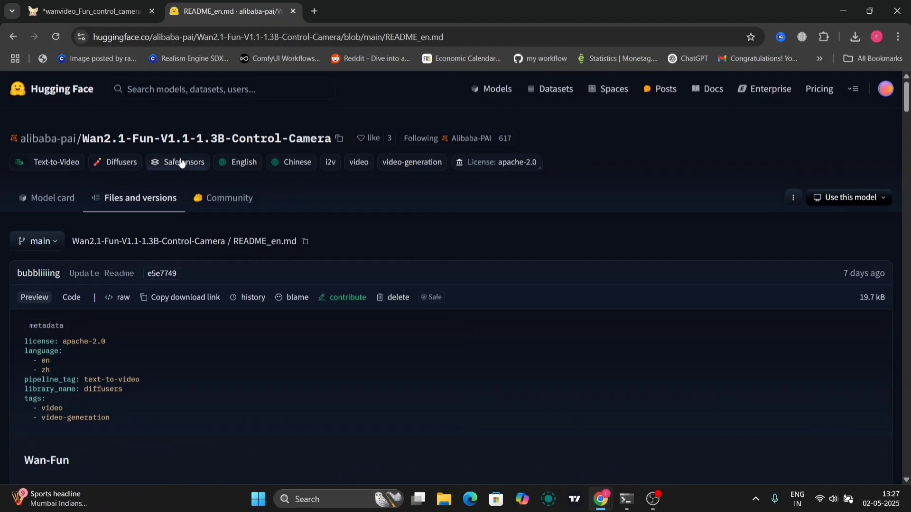
# Go from the model card to Files and versions and scroll to the 3.23 GB diffusion_pytorch_model.safetensors and Wan2.1_VAE.pth.
pyautogui.click(44, 208)
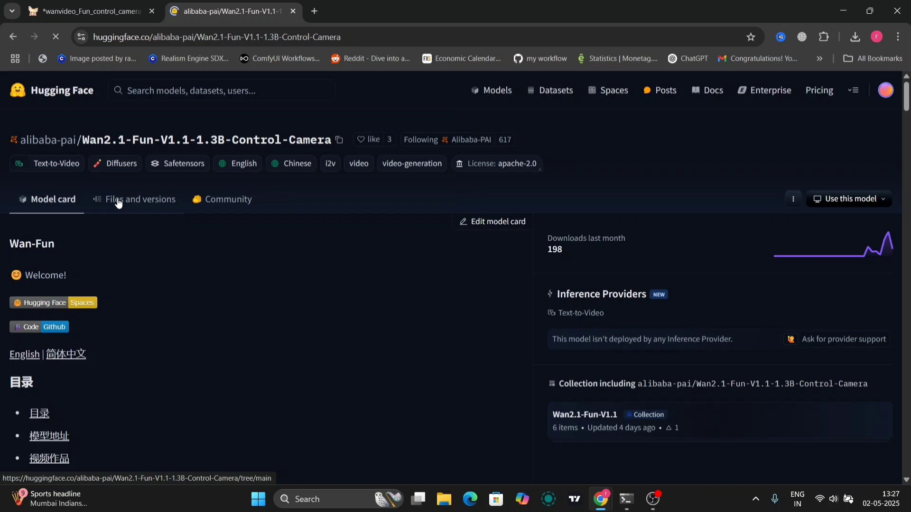
pyautogui.click(118, 203)
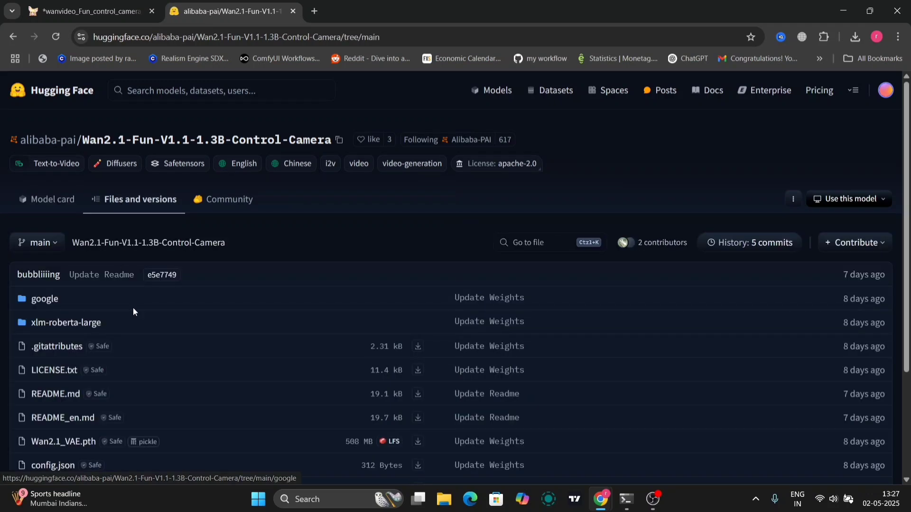
pyautogui.scroll(-3, 133, 309)
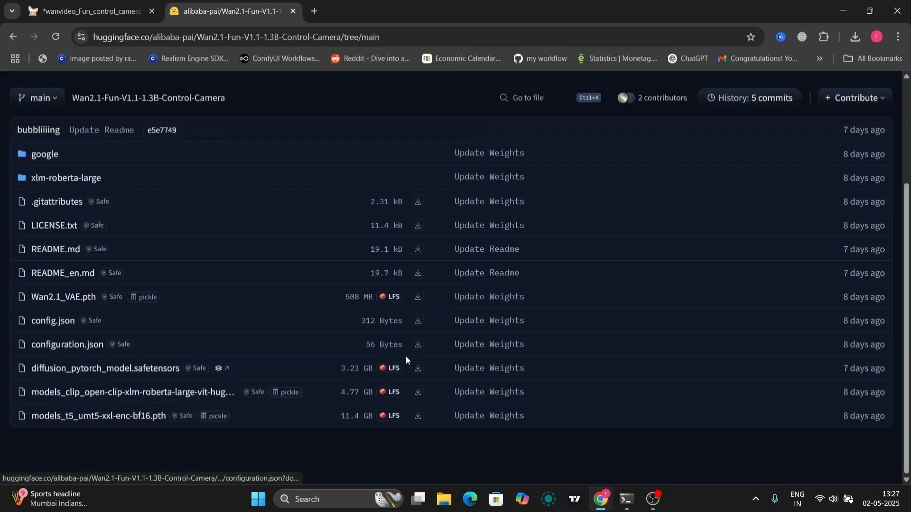
# In File Explorer, open ComfyUI > models > diffusion_models.
pyautogui.click(447, 501)
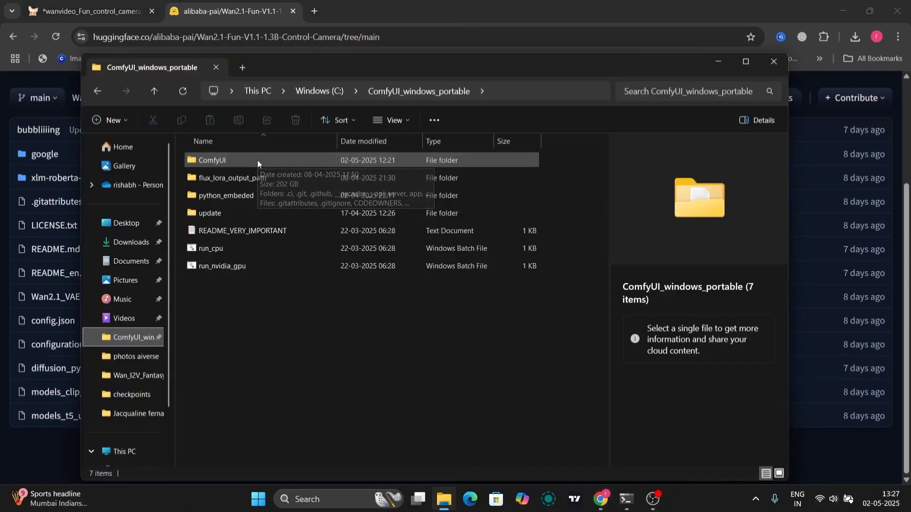
pyautogui.click(257, 161)
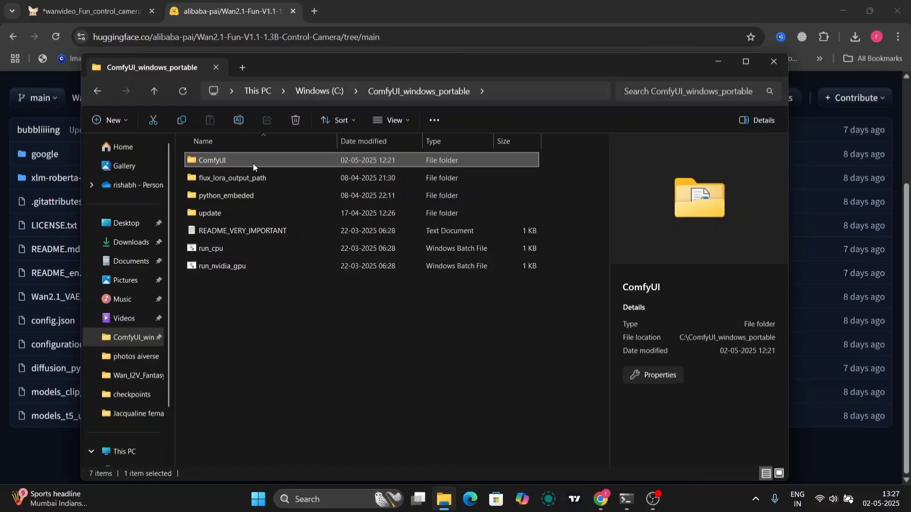
pyautogui.doubleClick(252, 162)
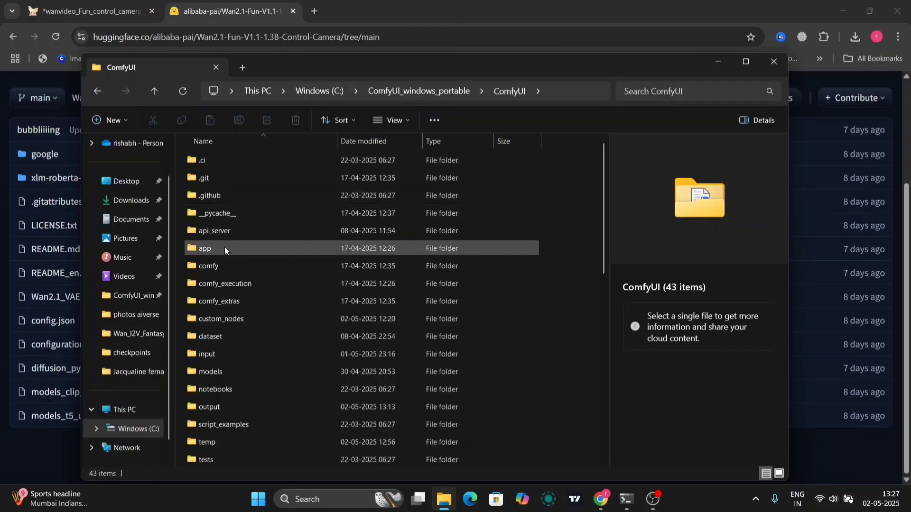
pyautogui.doubleClick(234, 374)
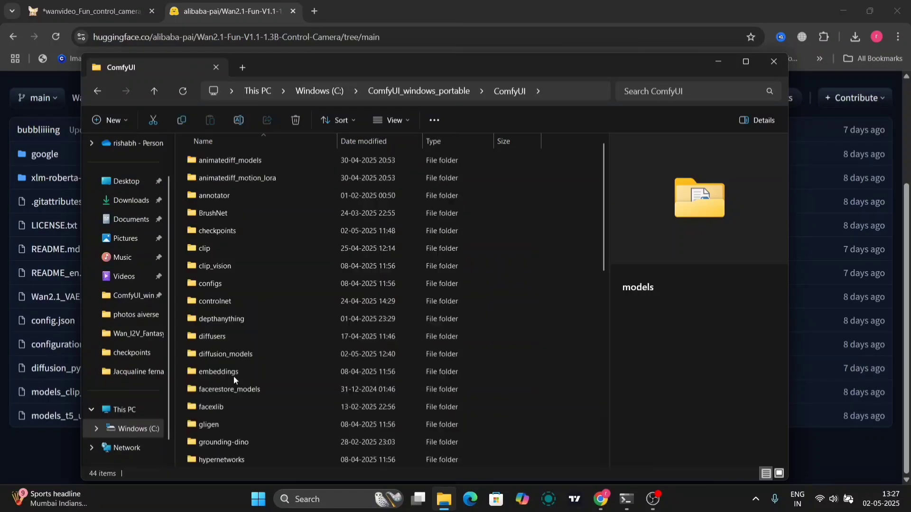
pyautogui.doubleClick(284, 354)
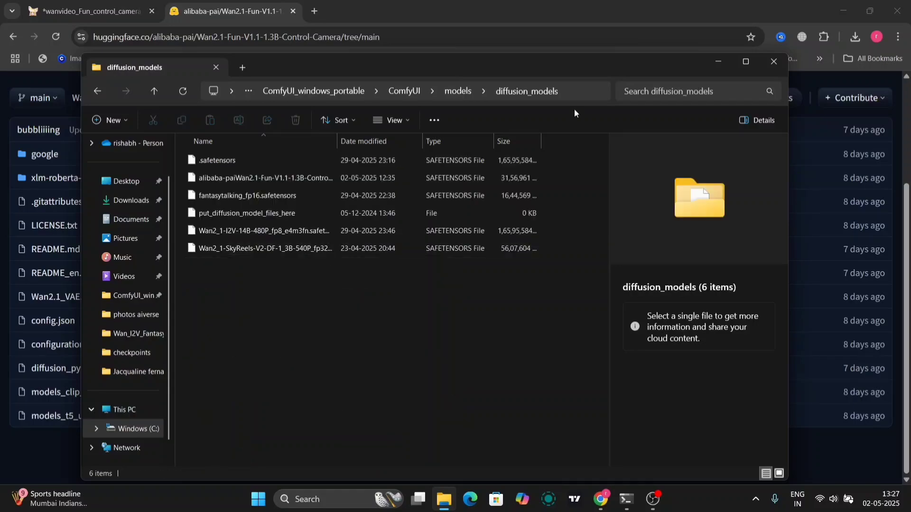
# Copy the Control-Camera model name, check its safetensors file in diffusion_models, and close Explorer.
pyautogui.click(725, 58)
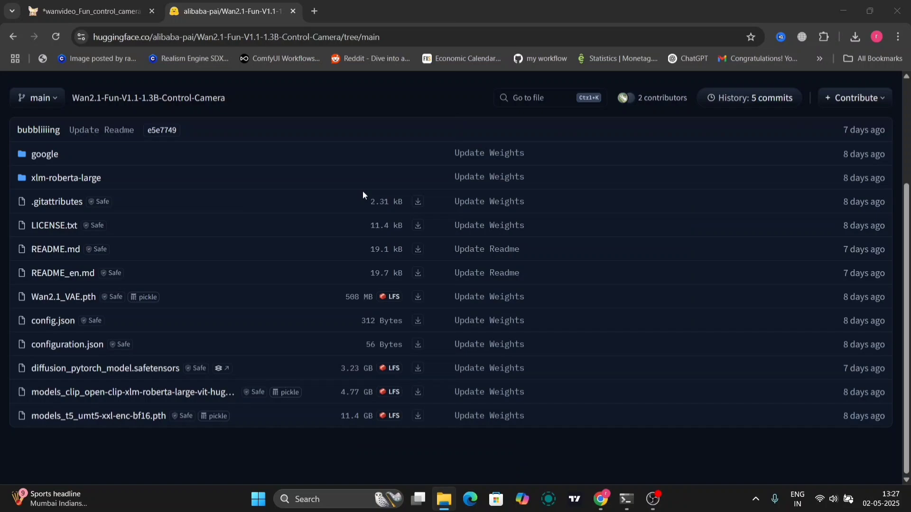
pyautogui.scroll(3, 326, 192)
pyautogui.click(339, 144)
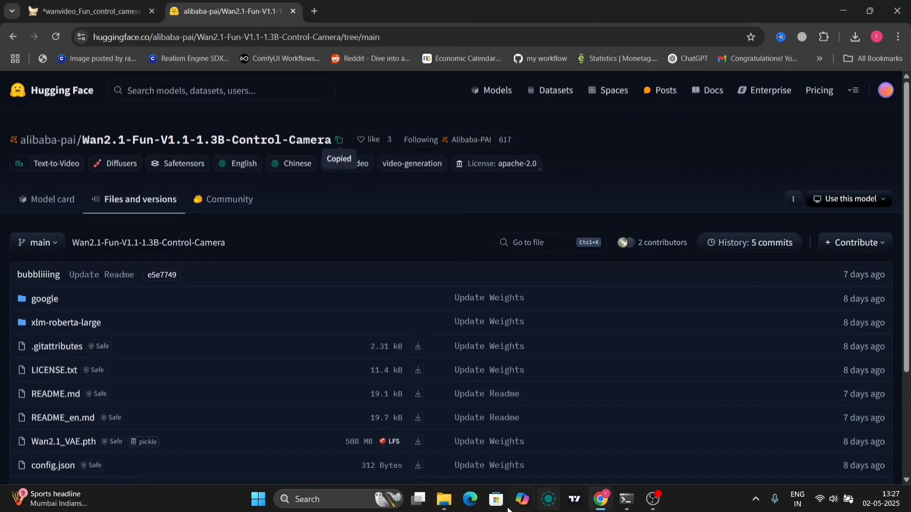
pyautogui.click(444, 499)
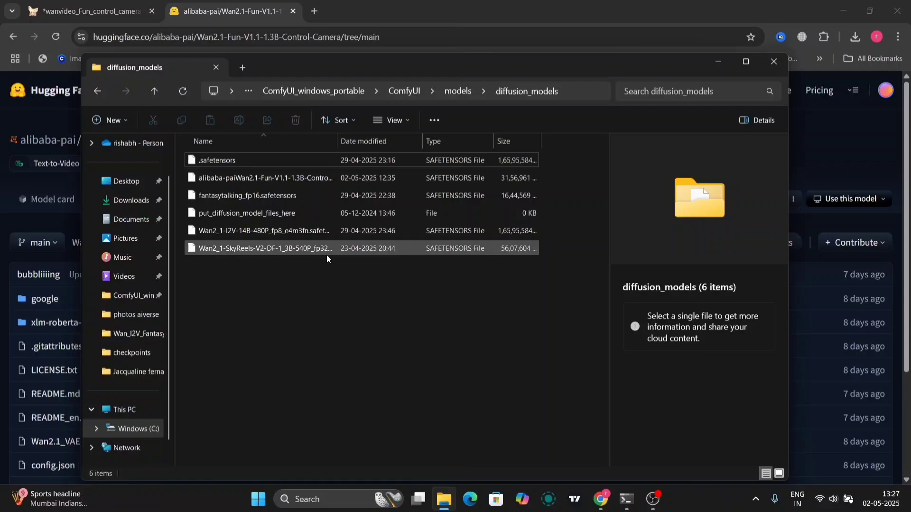
pyautogui.click(300, 180)
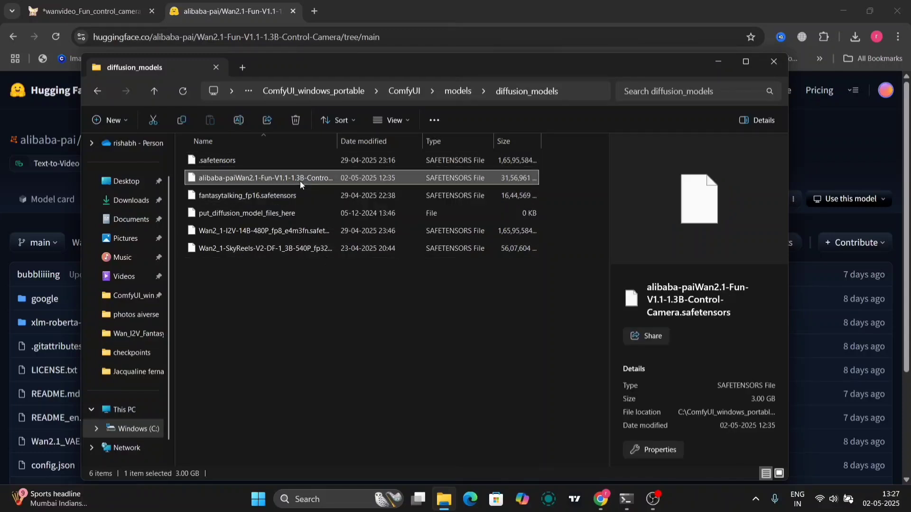
pyautogui.click(287, 278)
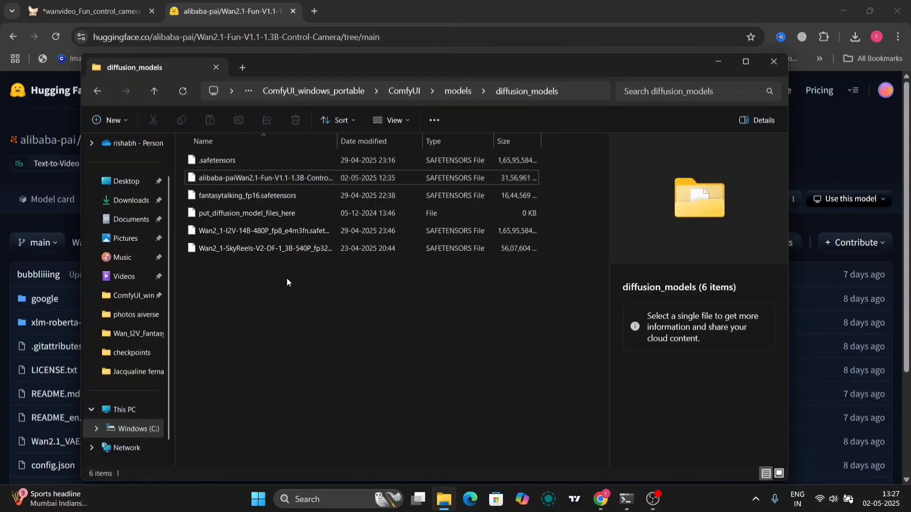
pyautogui.click(320, 177)
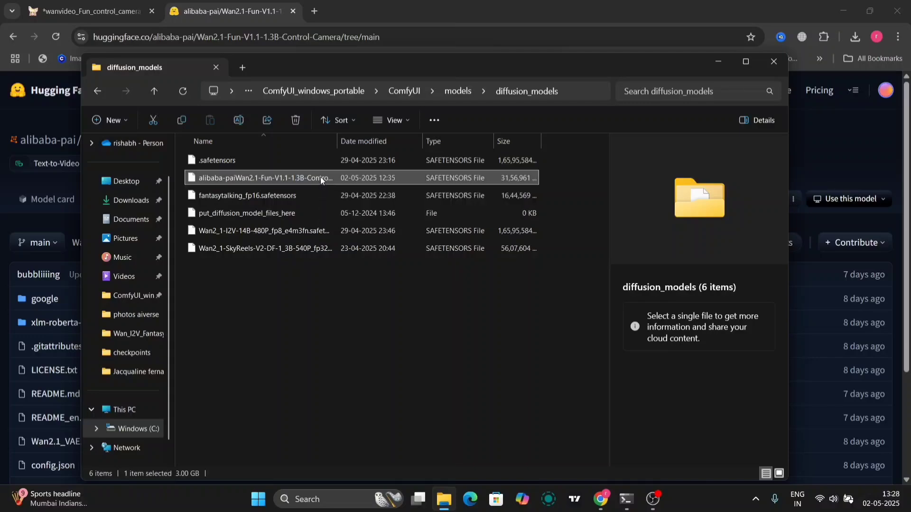
pyautogui.click(363, 321)
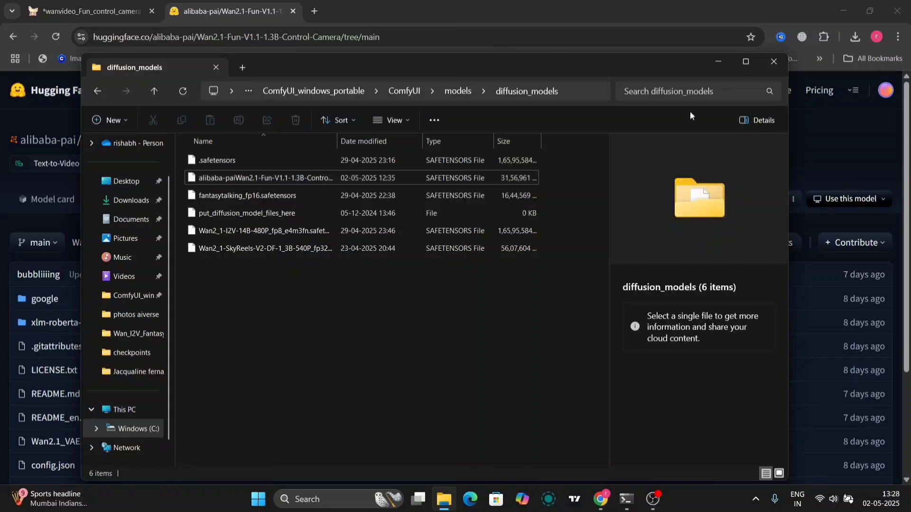
pyautogui.click(773, 62)
# Back in ComfyUI, pan to the Load Image and resize nodes and nudge the Frames node left.
pyautogui.click(90, 11)
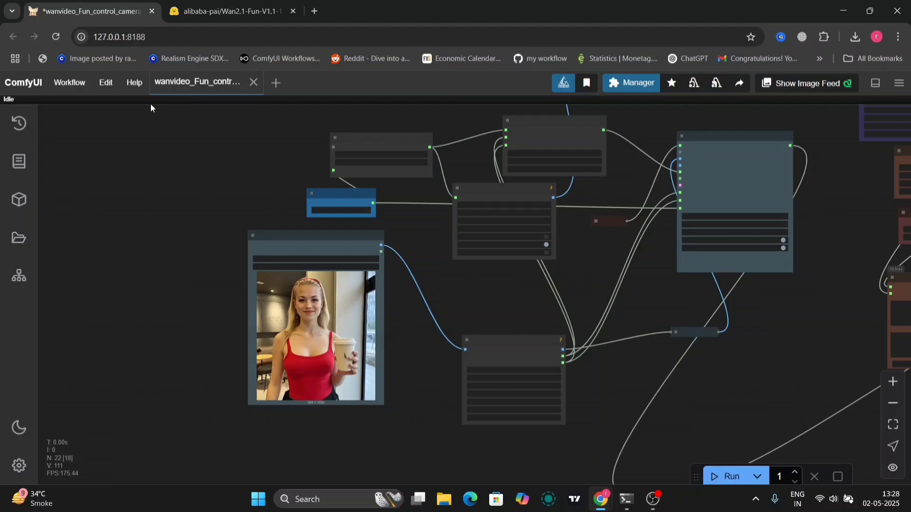
pyautogui.moveTo(149, 138); pyautogui.dragTo(81, 180)
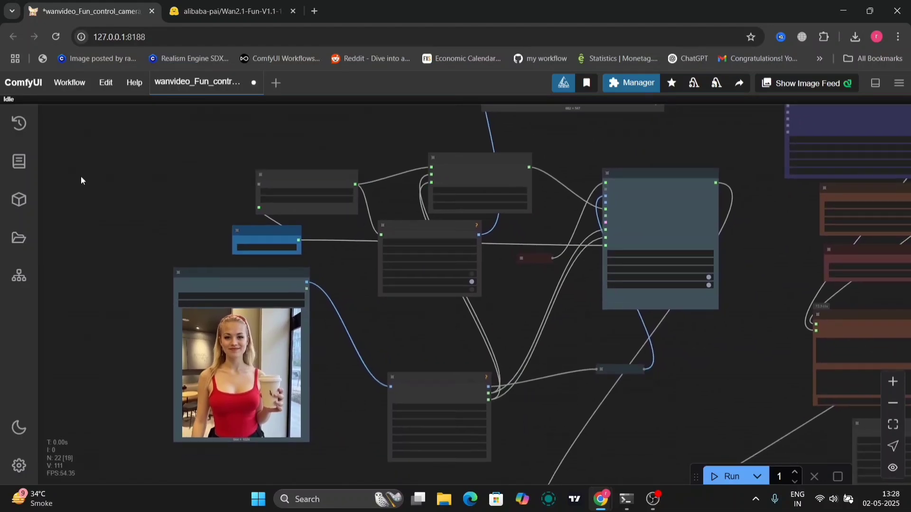
pyautogui.scroll(2, 142, 202)
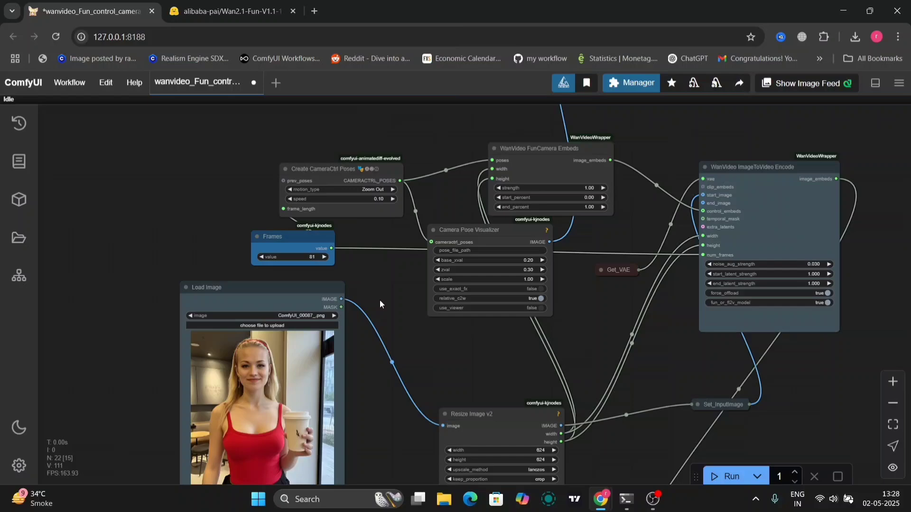
pyautogui.moveTo(380, 300); pyautogui.dragTo(310, 273)
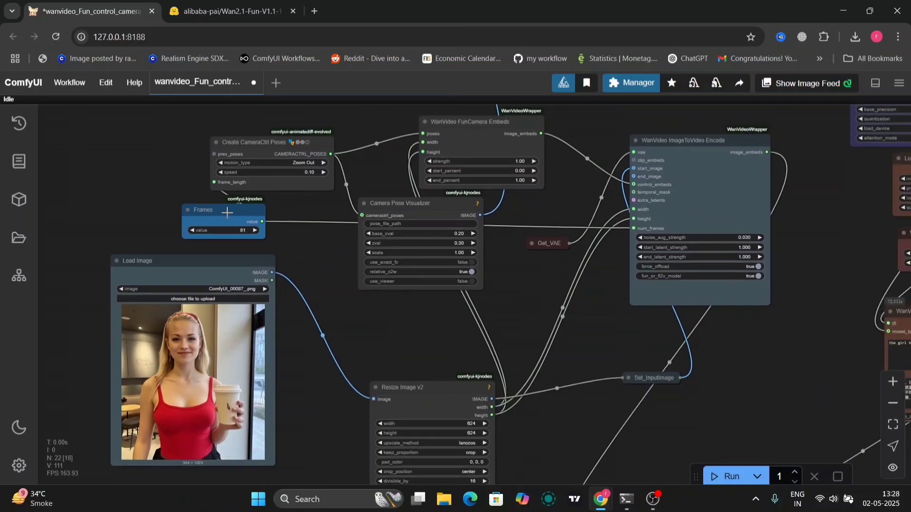
pyautogui.moveTo(227, 213); pyautogui.dragTo(189, 208)
pyautogui.scroll(9, 358, 165)
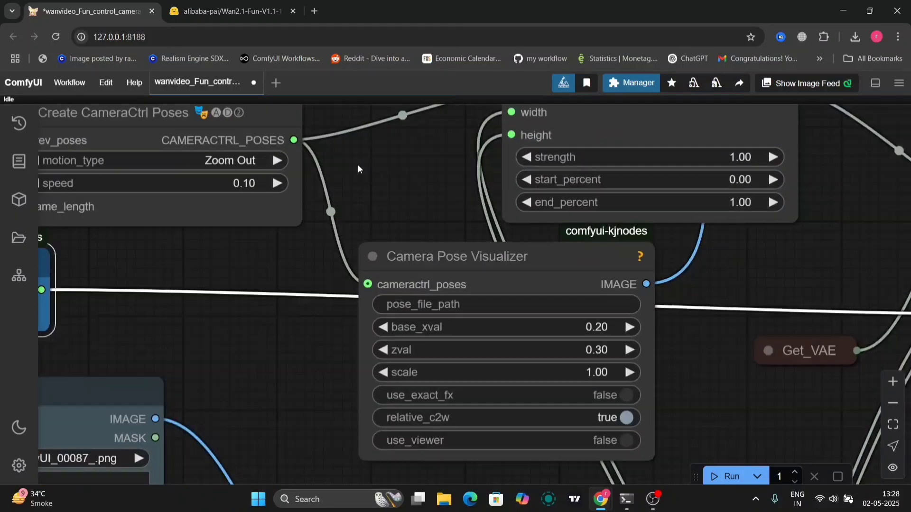
# Keep motion_type on Zoom Out in Create CameraCtrl Poses and bring FunCamera Embeds into view.
pyautogui.click(245, 160)
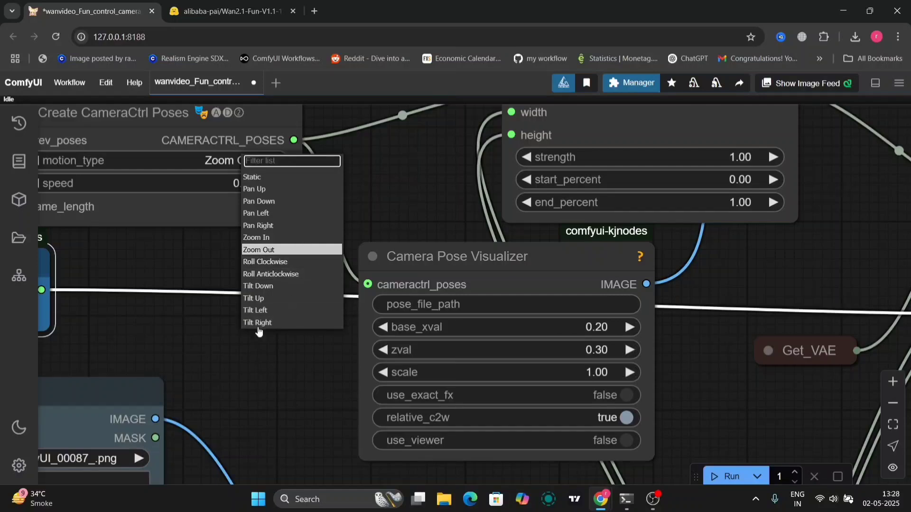
pyautogui.click(281, 350)
pyautogui.scroll(-3, 282, 349)
pyautogui.scroll(-1, 278, 337)
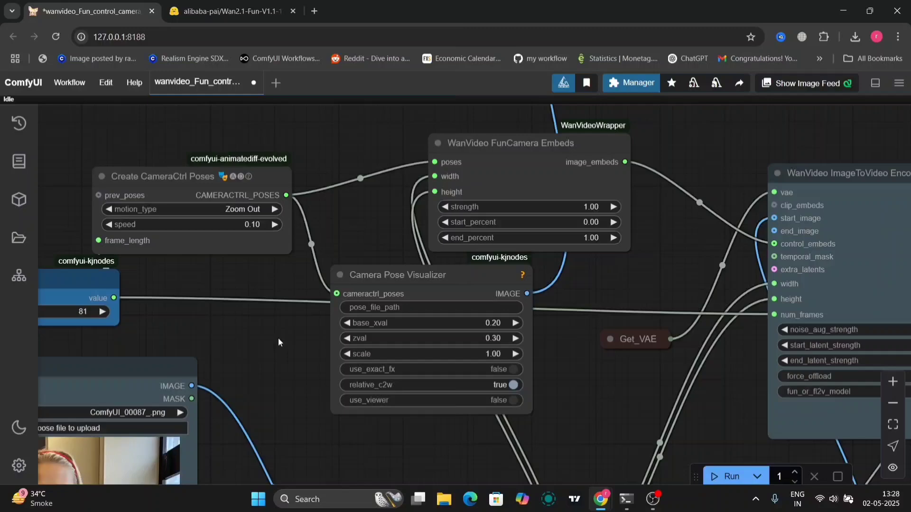
pyautogui.scroll(-6, 278, 338)
pyautogui.moveTo(278, 338); pyautogui.dragTo(239, 262)
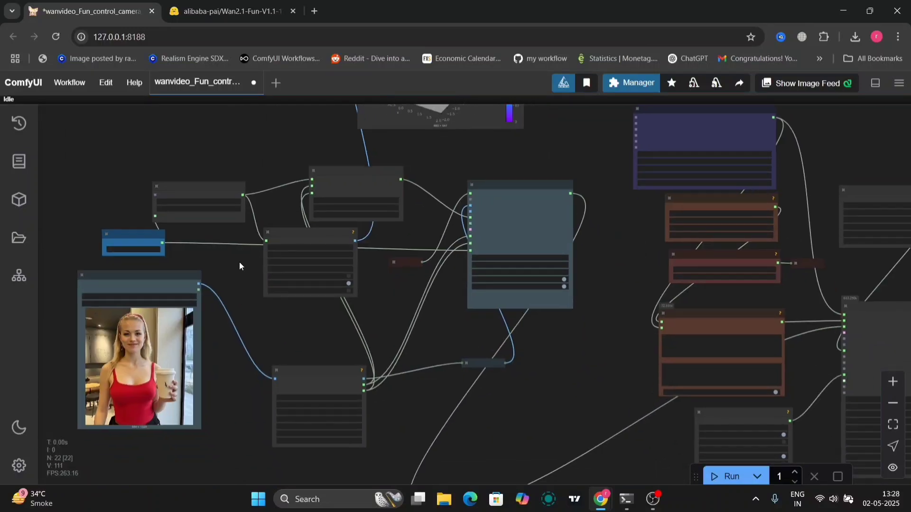
pyautogui.scroll(6, 278, 332)
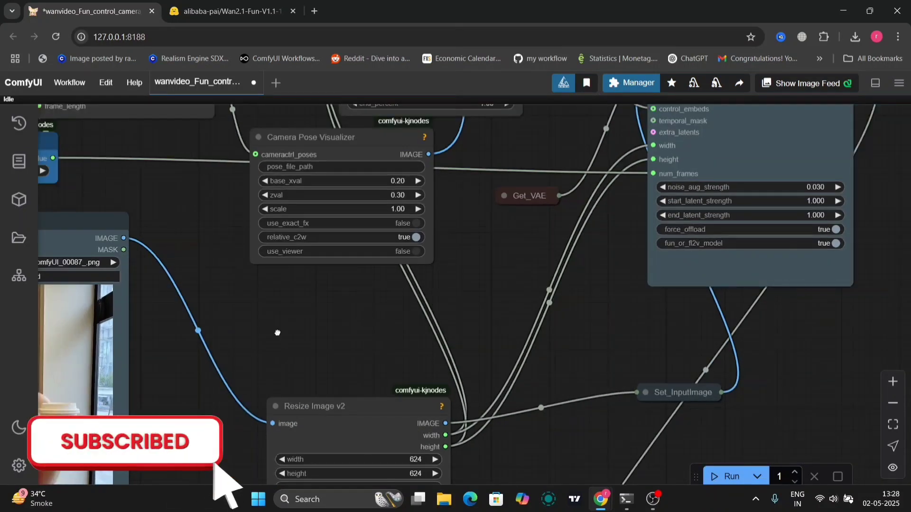
pyautogui.moveTo(456, 252); pyautogui.dragTo(330, 505)
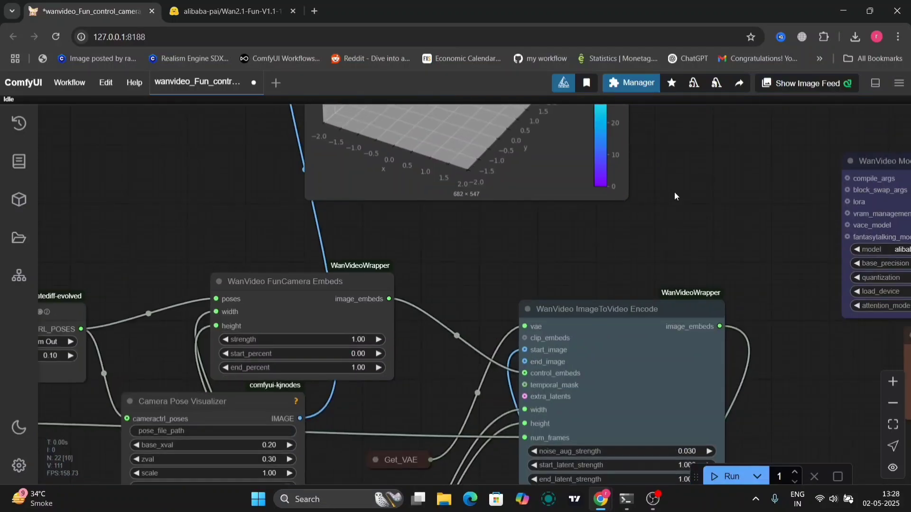
# Move the Preview Image node with the 3-D zoom-out camera path plot, then zoom out over the graph.
pyautogui.moveTo(676, 196); pyautogui.dragTo(656, 389)
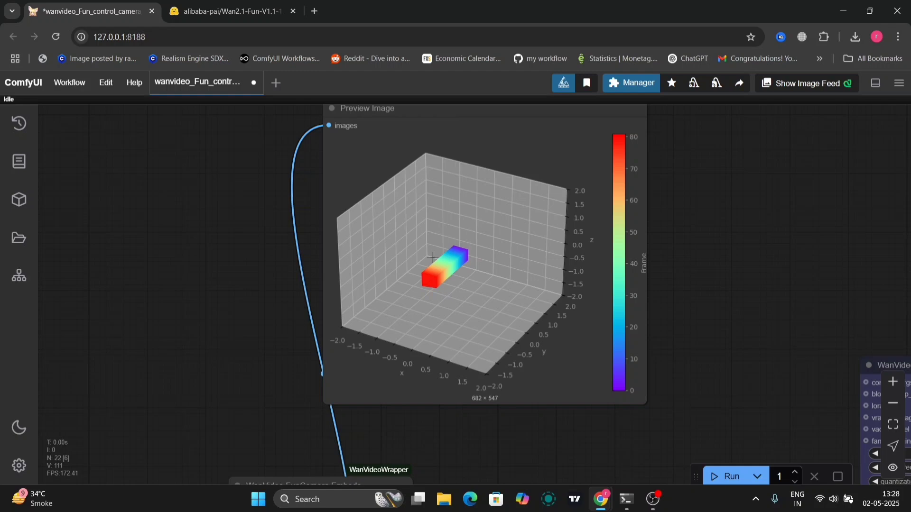
pyautogui.moveTo(599, 117); pyautogui.dragTo(579, 129)
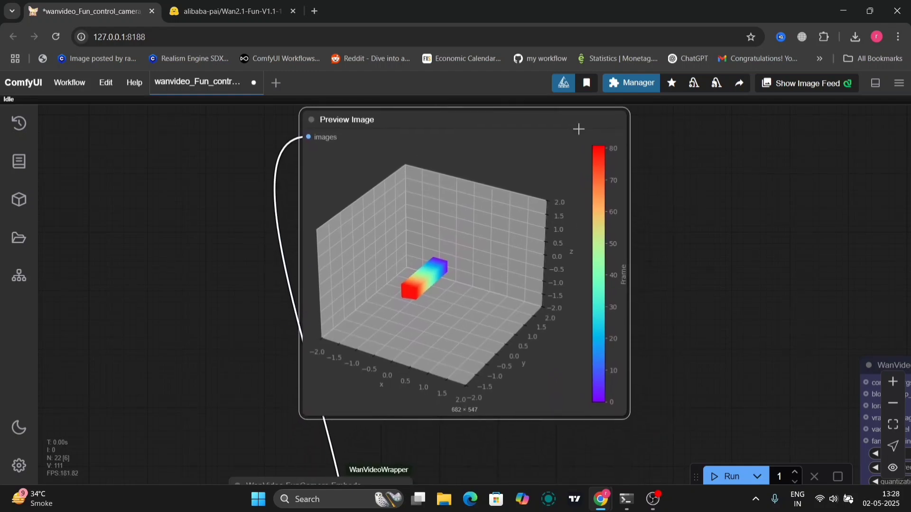
pyautogui.moveTo(827, 228); pyautogui.dragTo(445, 179)
pyautogui.scroll(-8, 724, 229)
# Keep the Control-Camera safetensors model in the Model Loader and nudge the T5 encoder and VAE Loader nodes.
pyautogui.scroll(14, 589, 269)
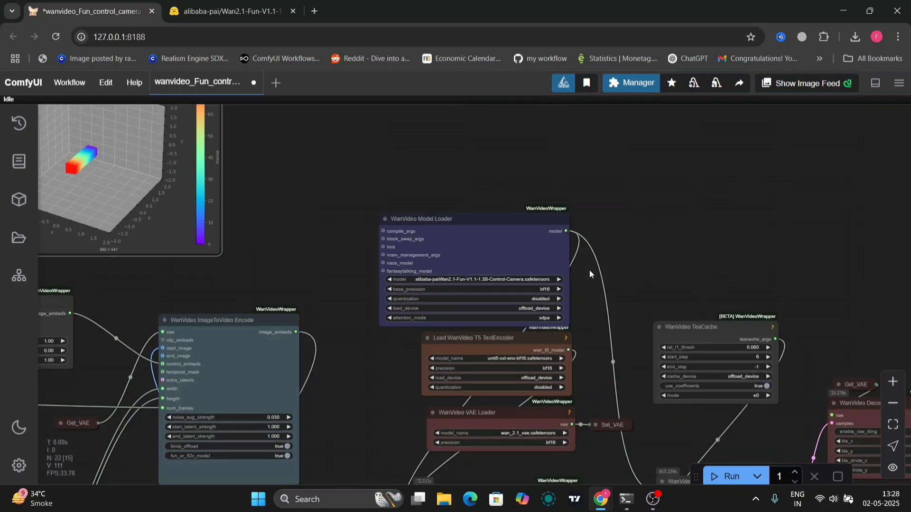
pyautogui.click(447, 290)
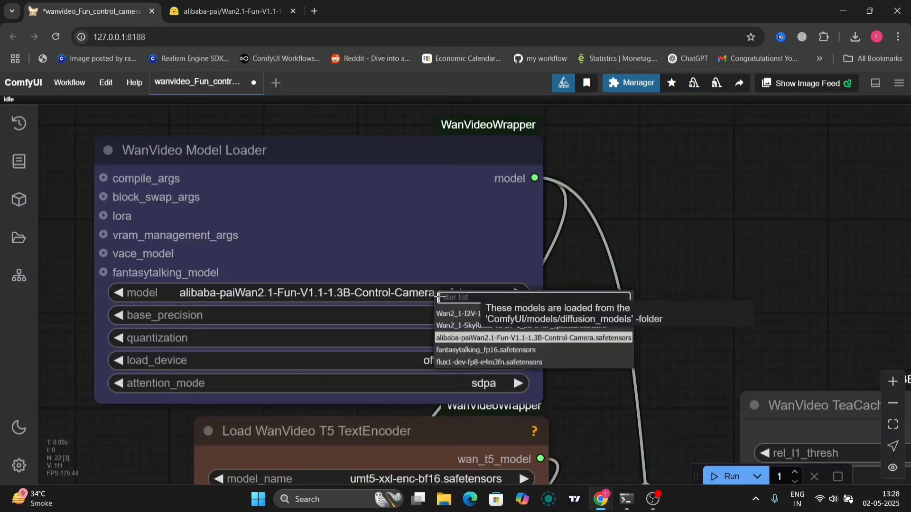
pyautogui.click(513, 337)
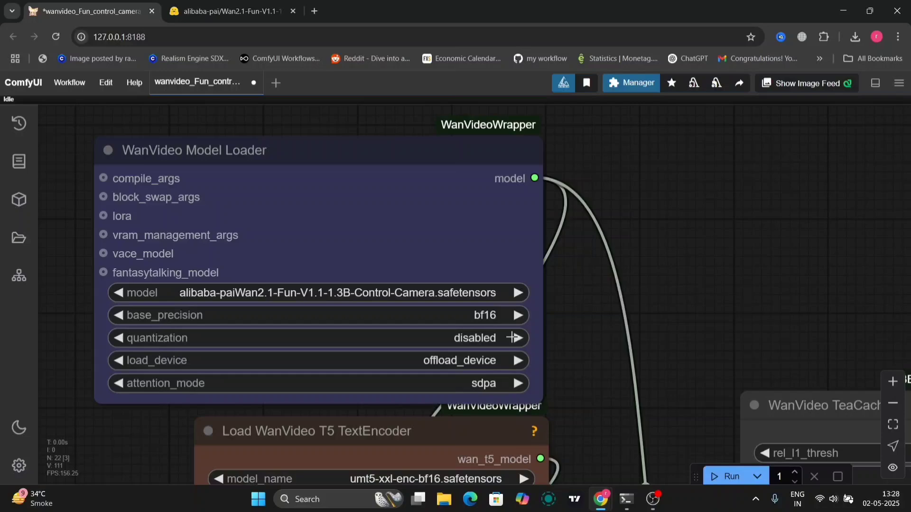
pyautogui.scroll(-7, 574, 346)
pyautogui.moveTo(575, 348); pyautogui.dragTo(565, 150)
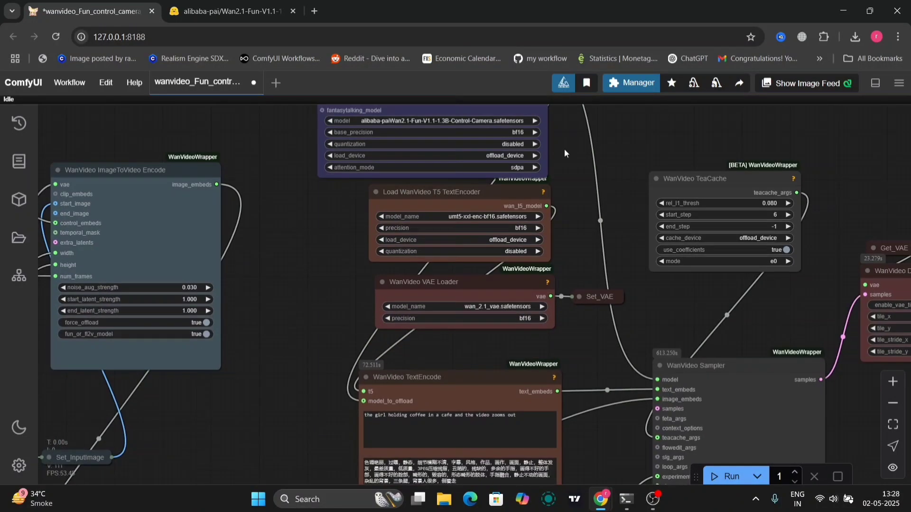
pyautogui.moveTo(484, 188); pyautogui.dragTo(464, 181)
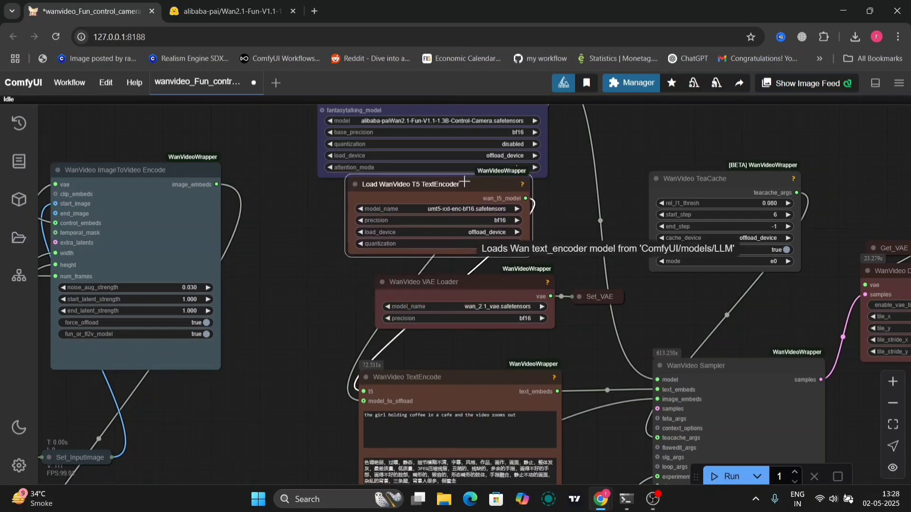
pyautogui.moveTo(441, 282); pyautogui.dragTo(423, 284)
pyautogui.moveTo(296, 356); pyautogui.dragTo(218, 281)
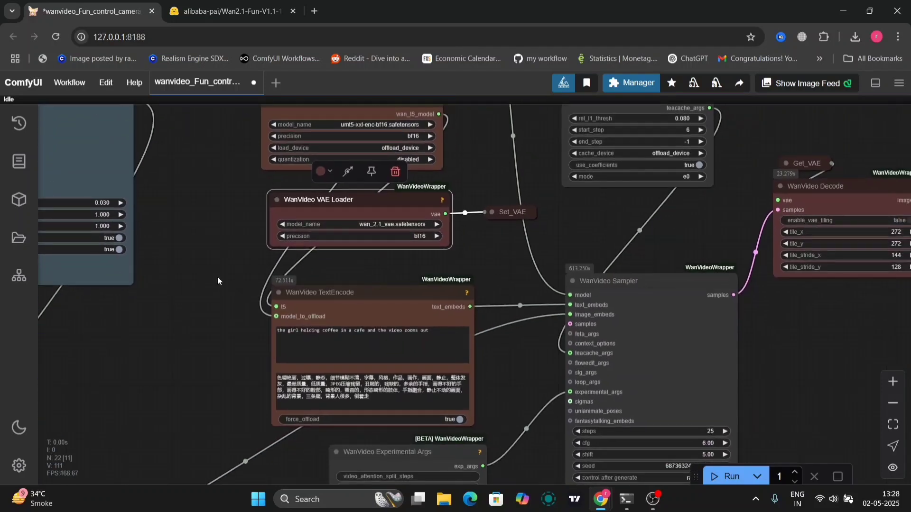
# Review the zoom-out positive prompt unchanged and nudge the Experimental Args and WanVideo Sampler nodes.
pyautogui.click(429, 341)
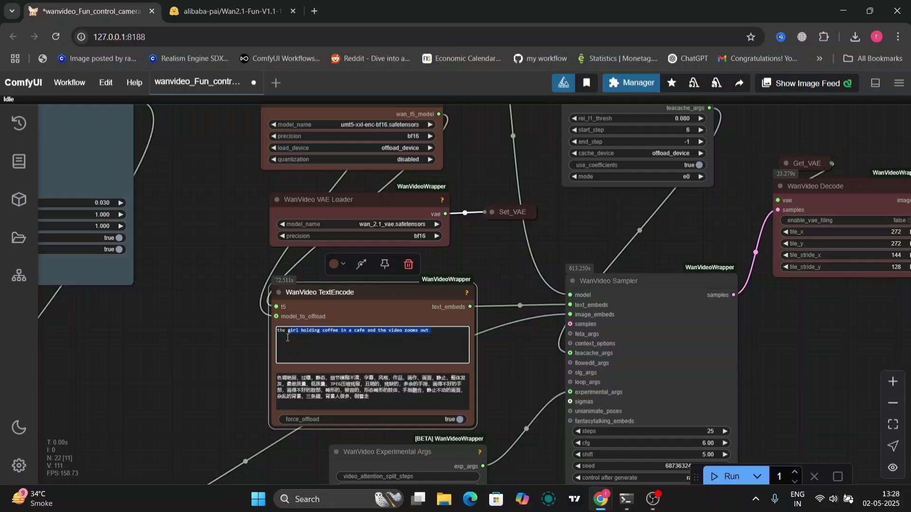
pyautogui.click(505, 369)
pyautogui.scroll(-4, 522, 372)
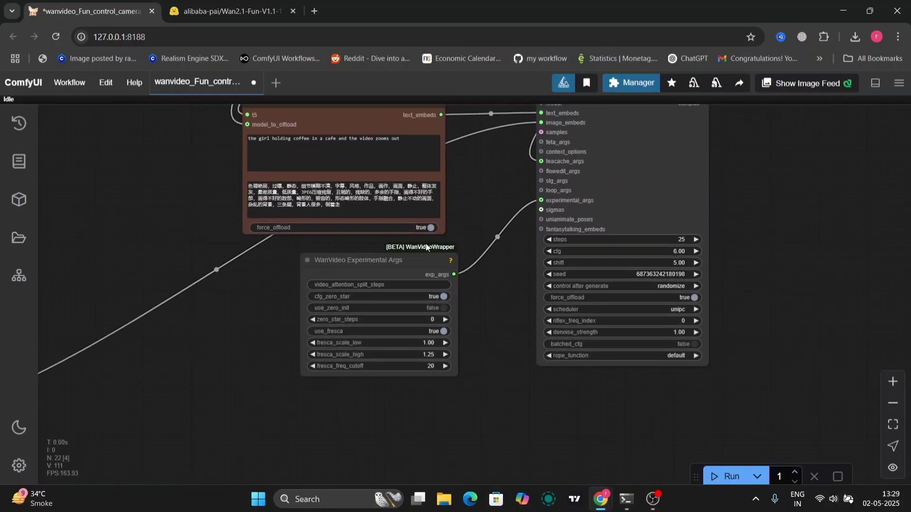
pyautogui.moveTo(407, 259); pyautogui.dragTo(394, 267)
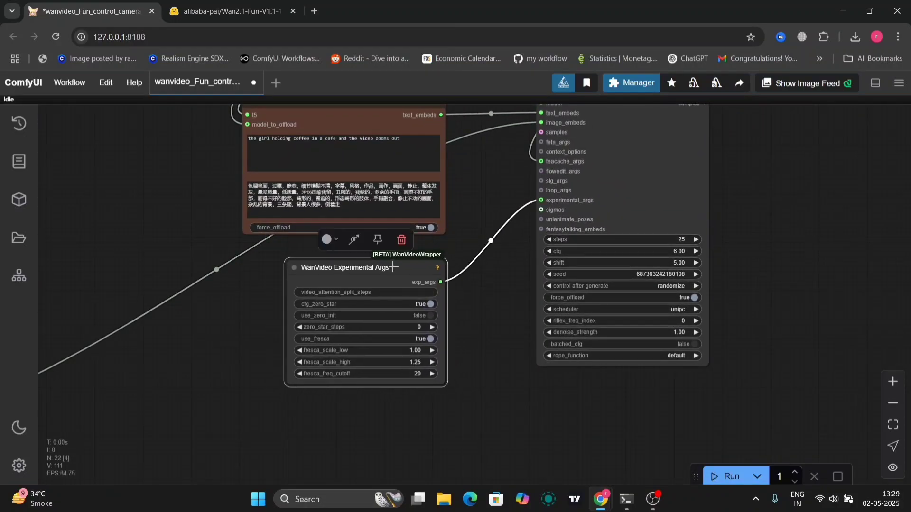
pyautogui.click(492, 204)
pyautogui.scroll(2, 493, 204)
pyautogui.hscroll(4, 492, 204)
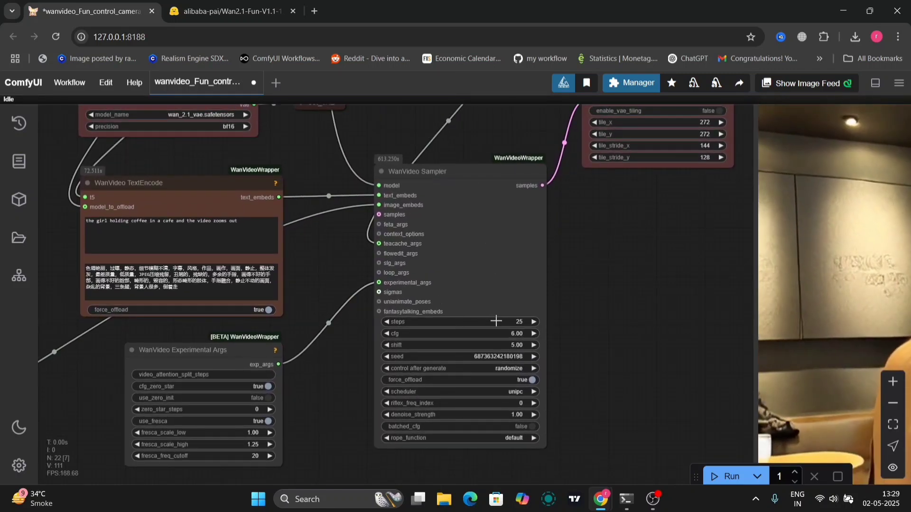
pyautogui.moveTo(512, 291)
pyautogui.mouseDown()
pyautogui.moveTo(506, 308)
pyautogui.moveTo(514, 285)
pyautogui.mouseUp()
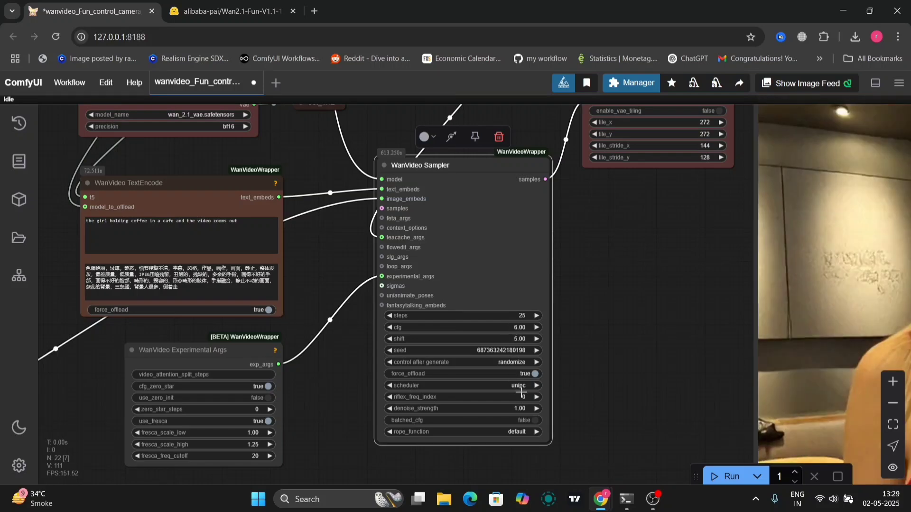
# Check the command-line log showing the run finished in 714.39 seconds.
pyautogui.click(627, 500)
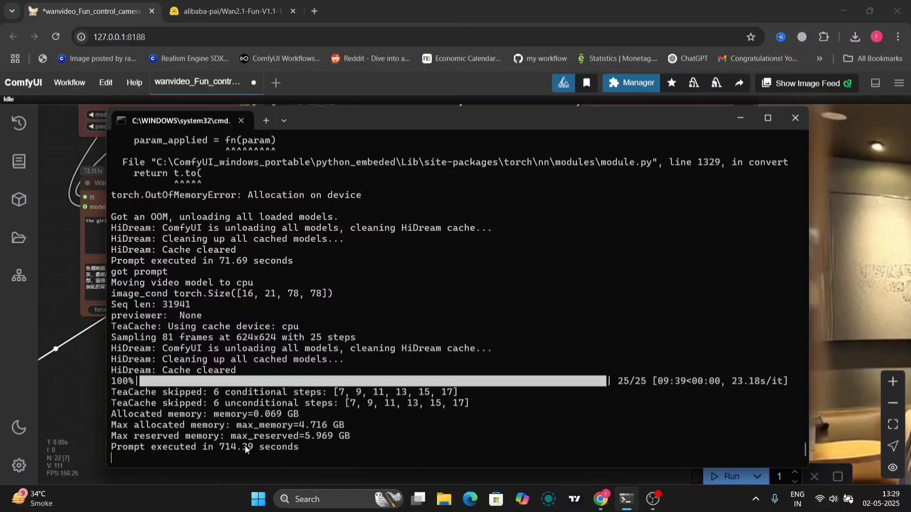
pyautogui.moveTo(258, 446); pyautogui.dragTo(196, 457)
pyautogui.click(275, 417)
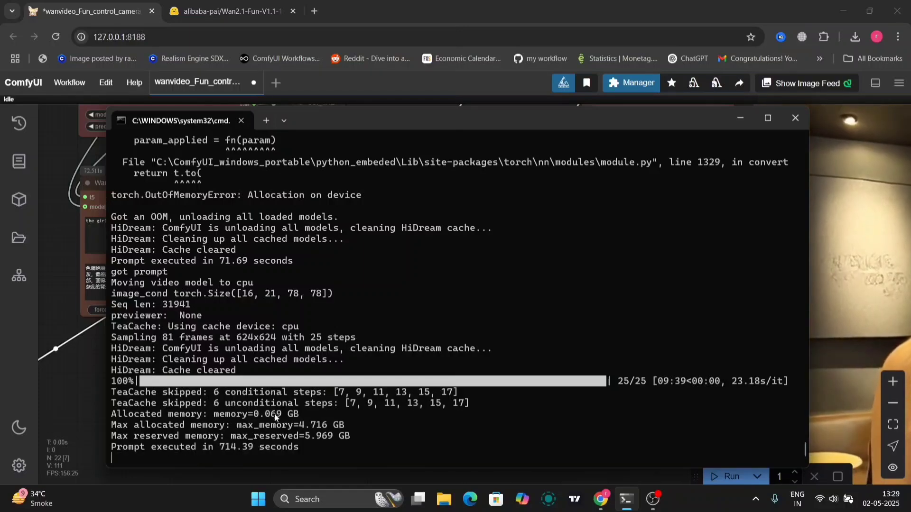
pyautogui.click(741, 119)
# Pan and zoom the graph to the output video node and select it.
pyautogui.moveTo(618, 229); pyautogui.dragTo(637, 432)
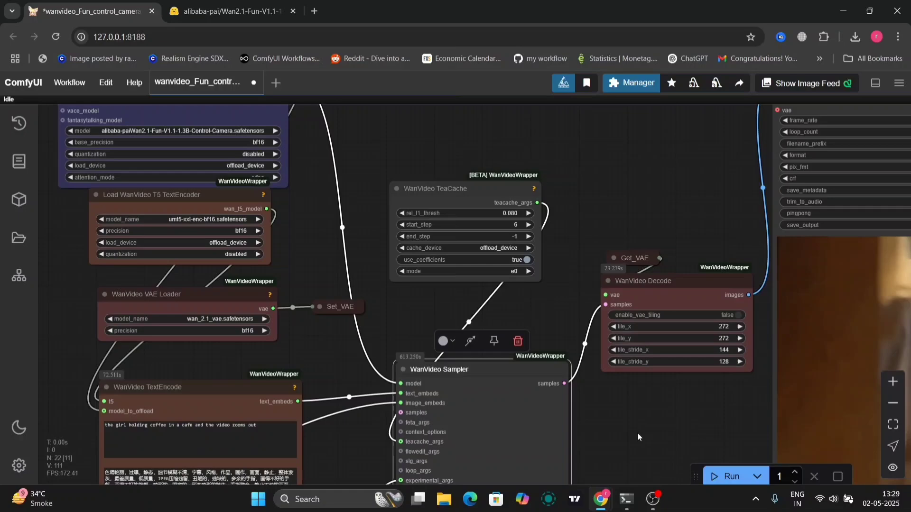
pyautogui.scroll(-5, 659, 209)
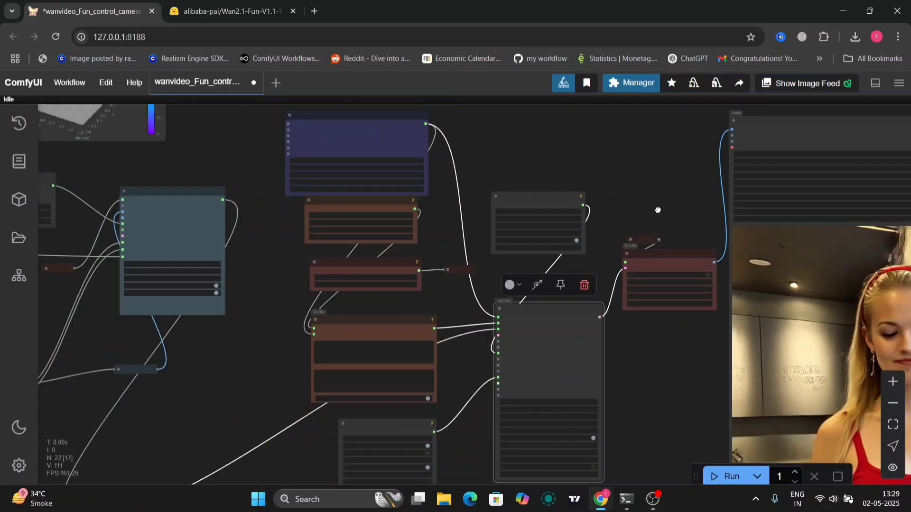
pyautogui.scroll(3, 658, 210)
pyautogui.moveTo(658, 210); pyautogui.dragTo(402, 151)
pyautogui.moveTo(446, 310); pyautogui.dragTo(289, 219)
pyautogui.scroll(-10, 290, 220)
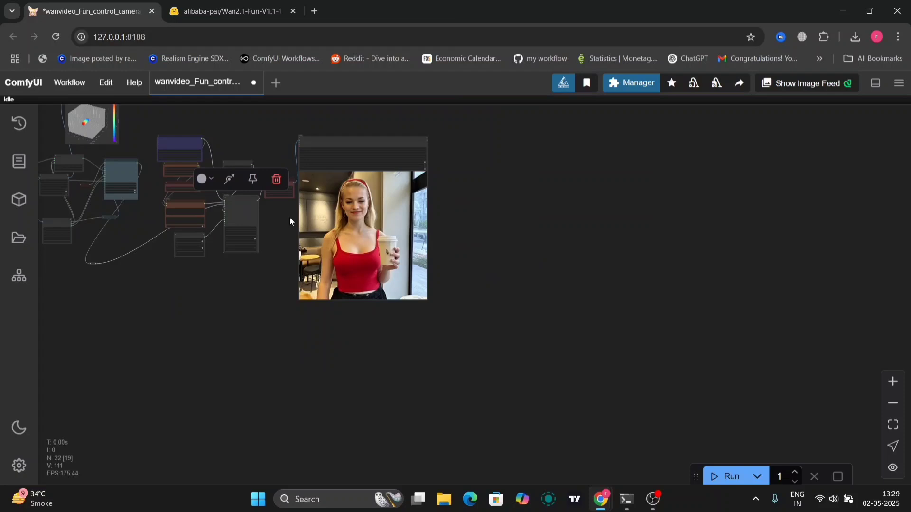
pyautogui.scroll(3, 289, 220)
pyautogui.scroll(4, 290, 221)
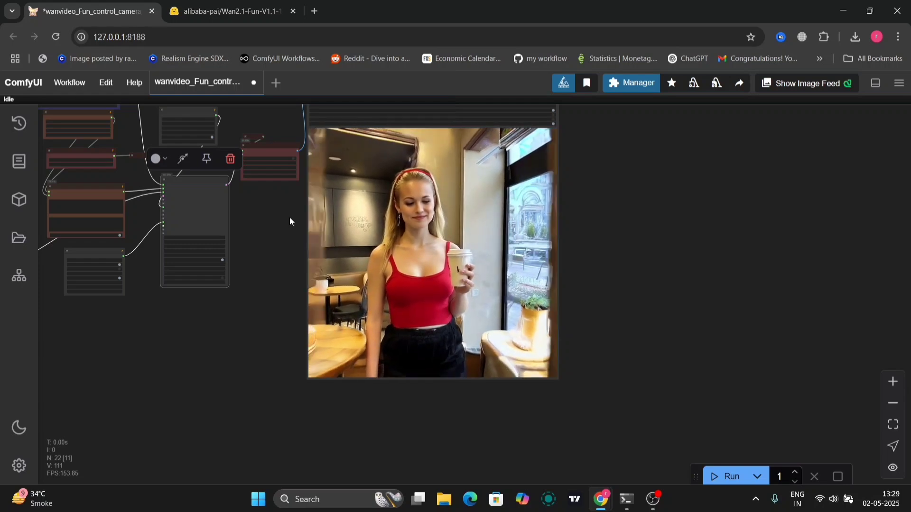
pyautogui.click(386, 218)
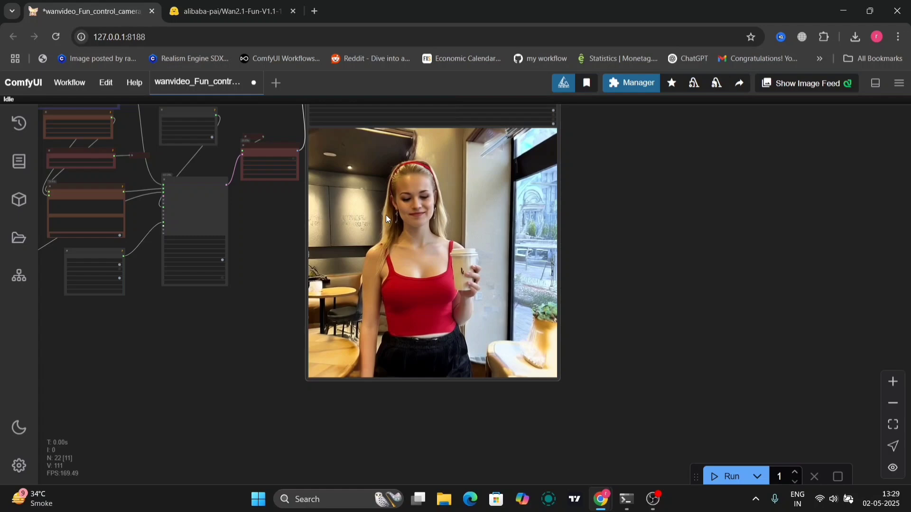
# Play the finished café coffee-cup video from the Queue sidebar's lightbox, then close it.
pyautogui.click(9, 127)
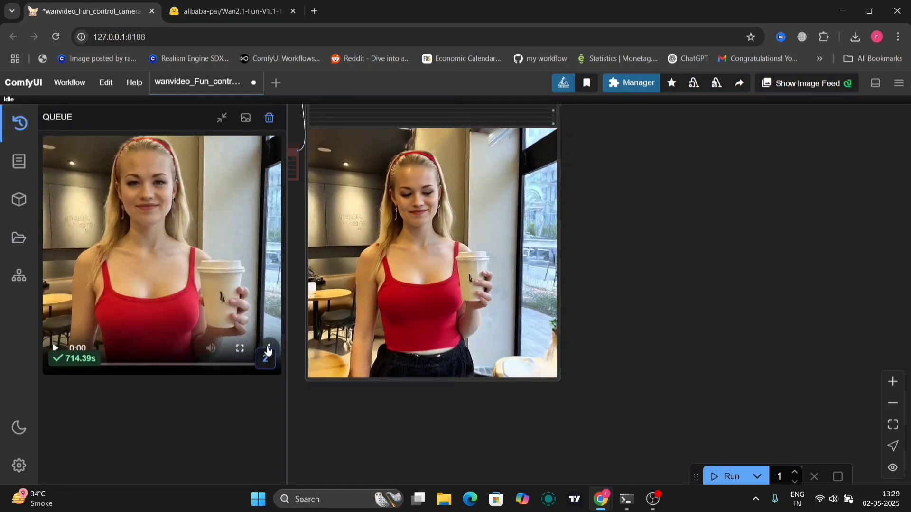
pyautogui.click(247, 310)
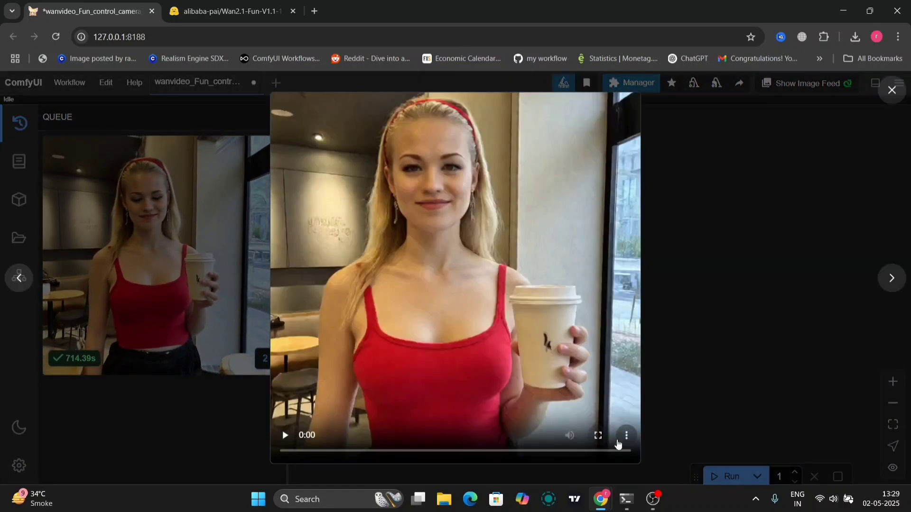
pyautogui.click(381, 366)
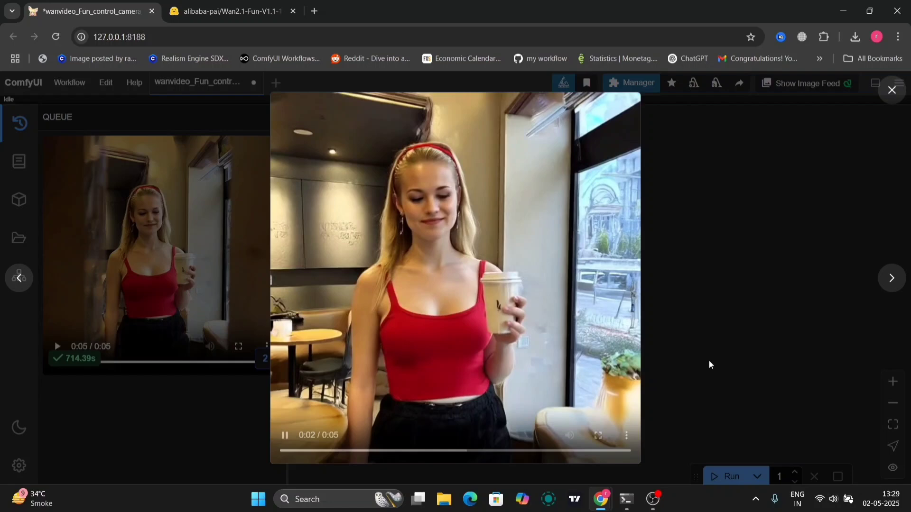
pyautogui.click(709, 360)
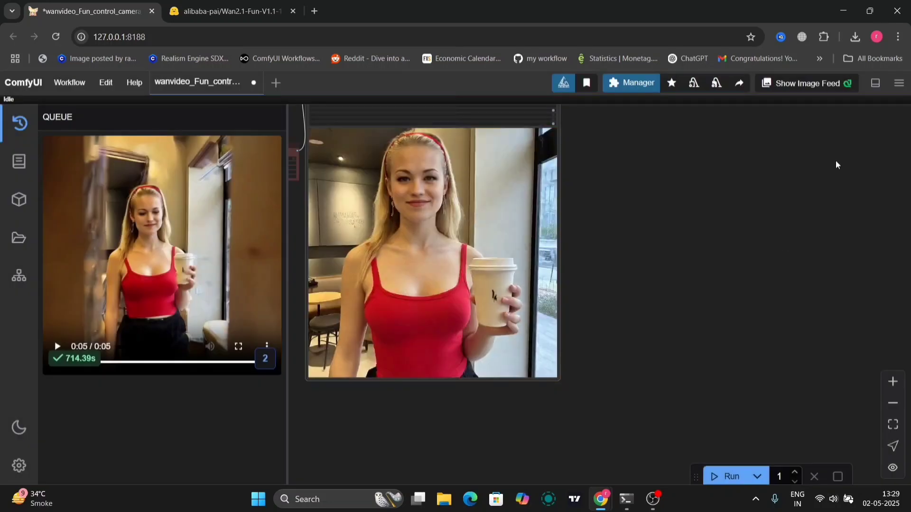
pyautogui.click(15, 132)
# Leave the camera motion type unchanged and queue the workflow with Run.
pyautogui.moveTo(140, 354); pyautogui.dragTo(541, 372)
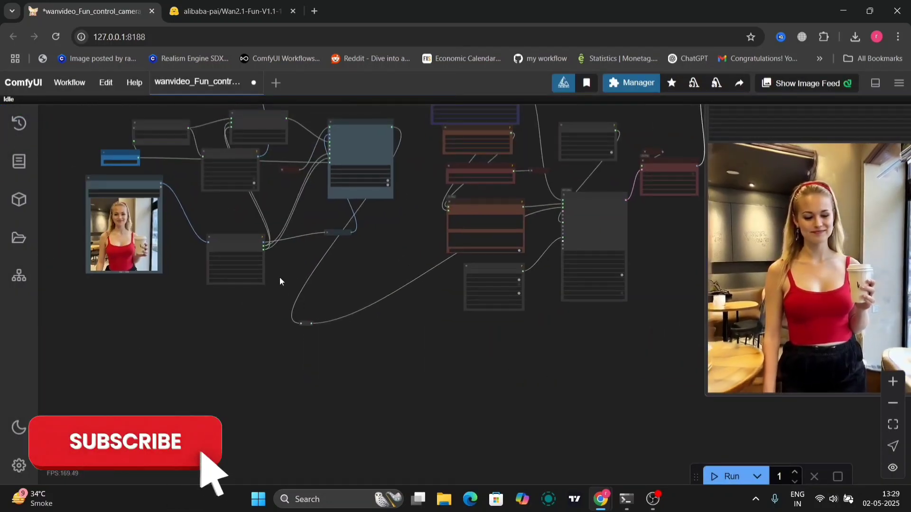
pyautogui.moveTo(194, 185); pyautogui.dragTo(306, 334)
pyautogui.scroll(8, 264, 286)
pyautogui.click(258, 213)
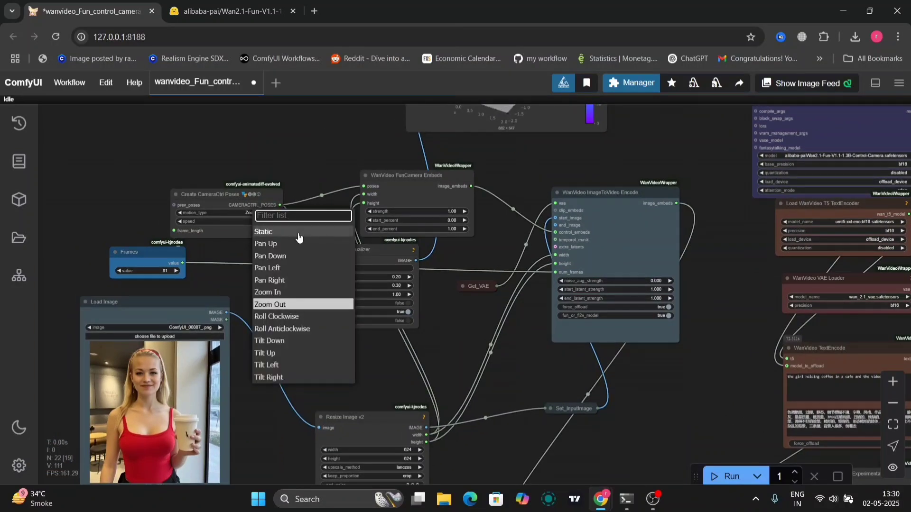
pyautogui.press('Escape')
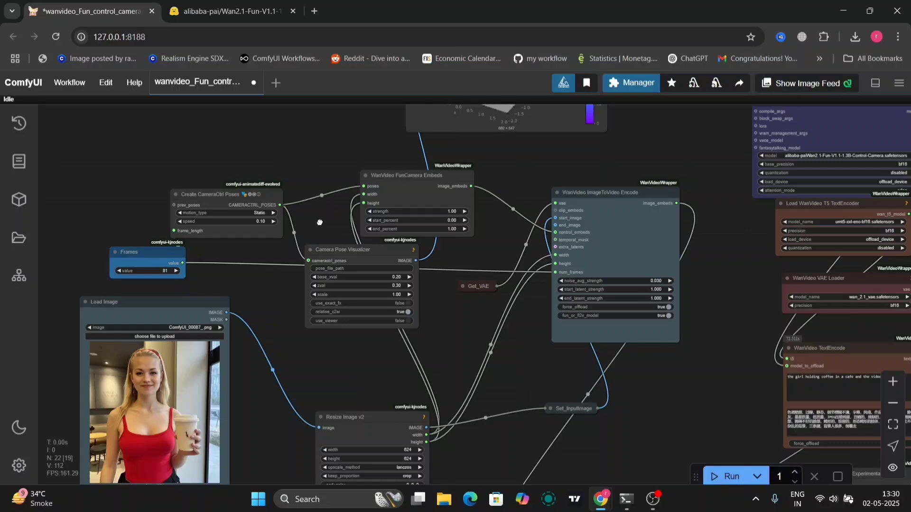
pyautogui.click(730, 477)
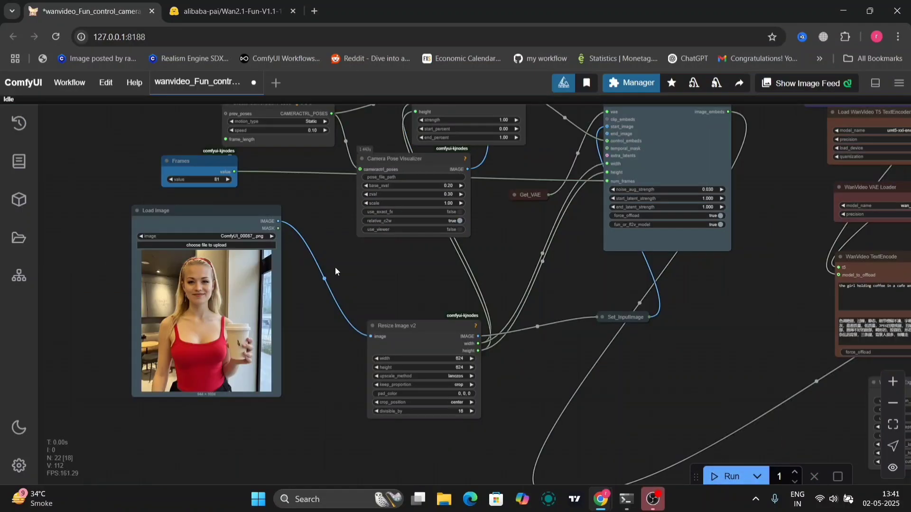
# Pan between the output video, the input image and the 3-D camera pose plot to review them.
pyautogui.moveTo(334, 271); pyautogui.dragTo(398, 268)
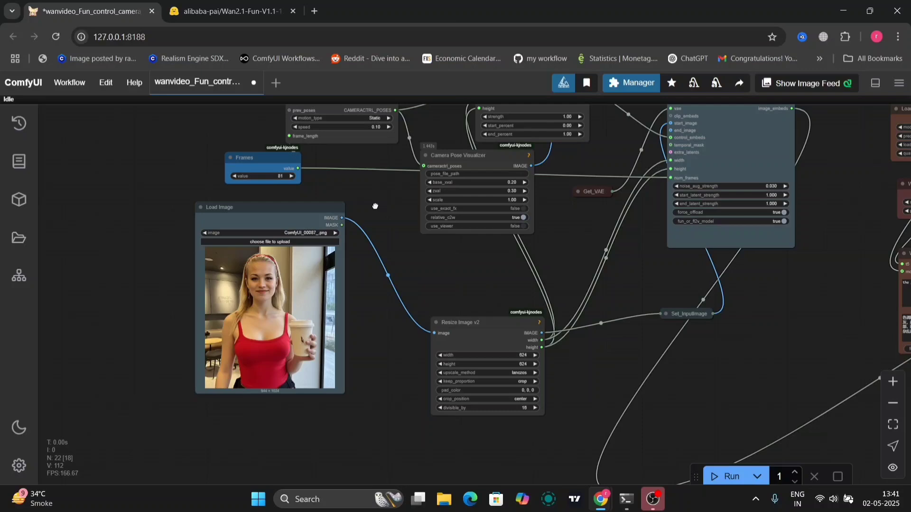
pyautogui.scroll(1, 375, 206)
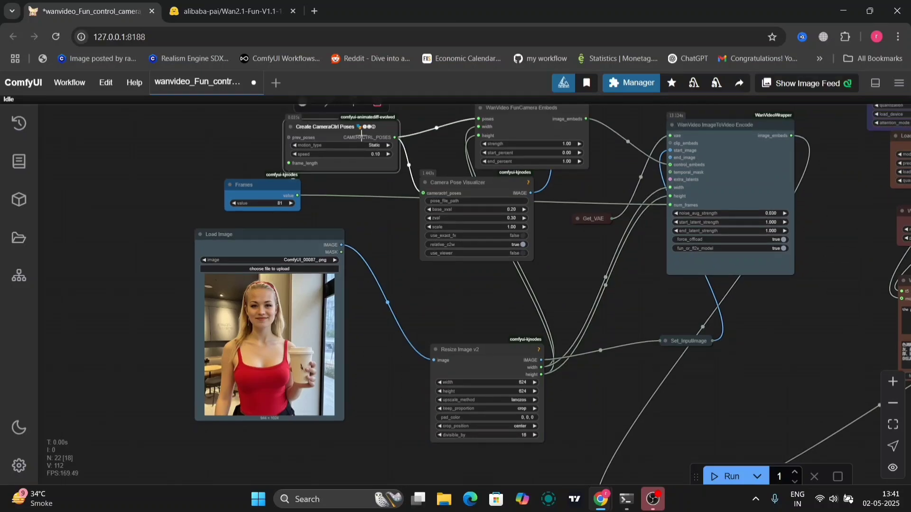
pyautogui.click(374, 145)
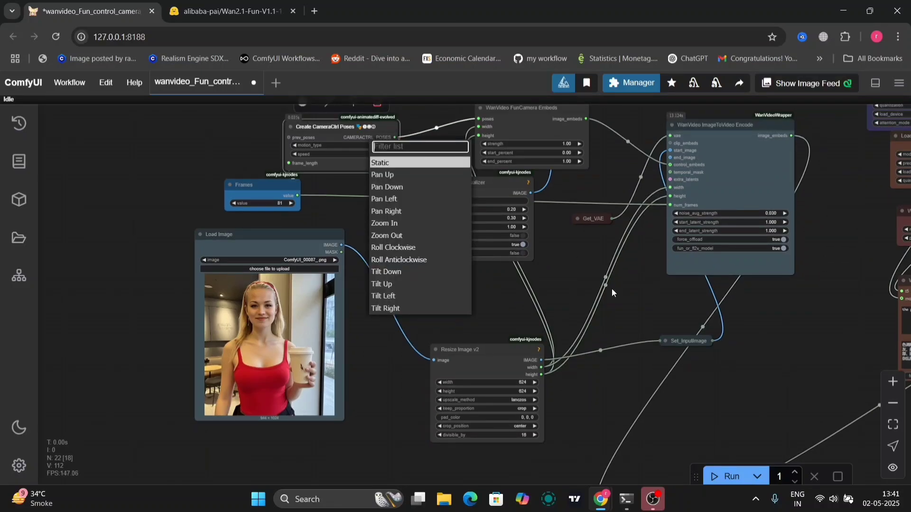
pyautogui.scroll(-12, 646, 303)
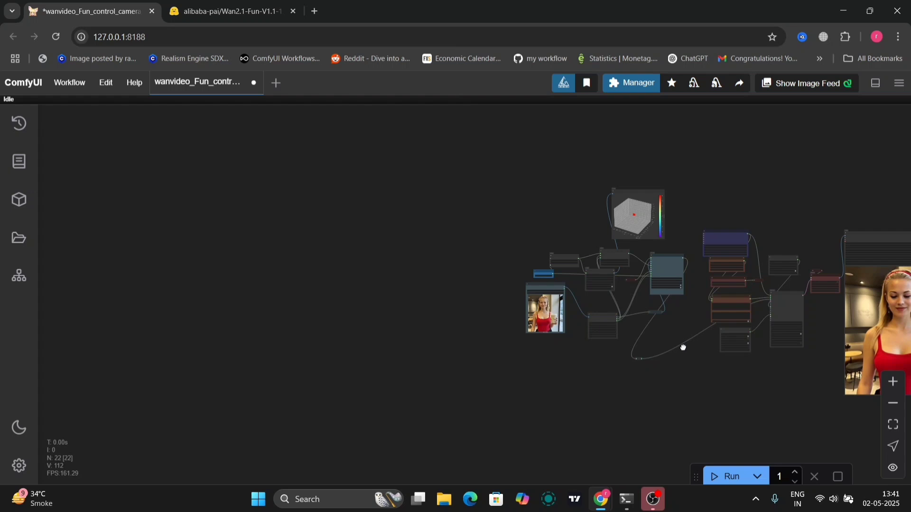
pyautogui.moveTo(683, 348); pyautogui.dragTo(360, 291)
pyautogui.scroll(8, 443, 321)
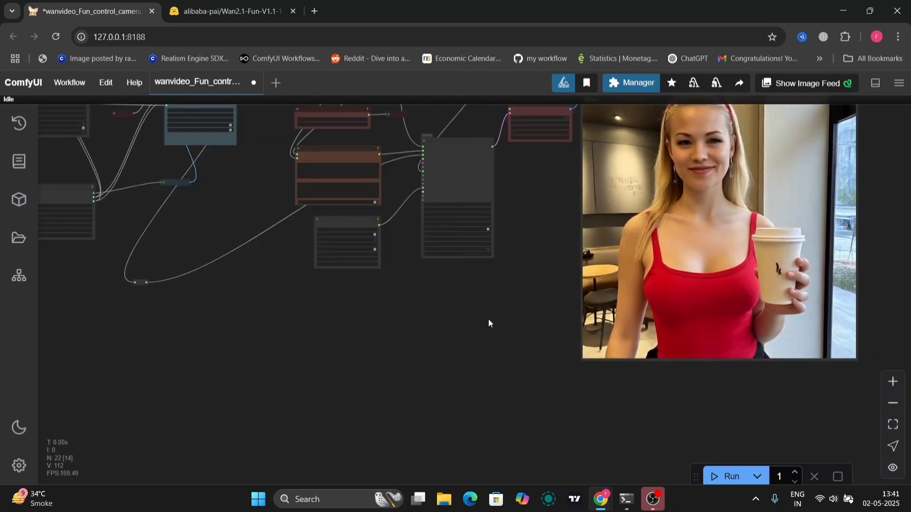
pyautogui.moveTo(490, 323); pyautogui.dragTo(293, 371)
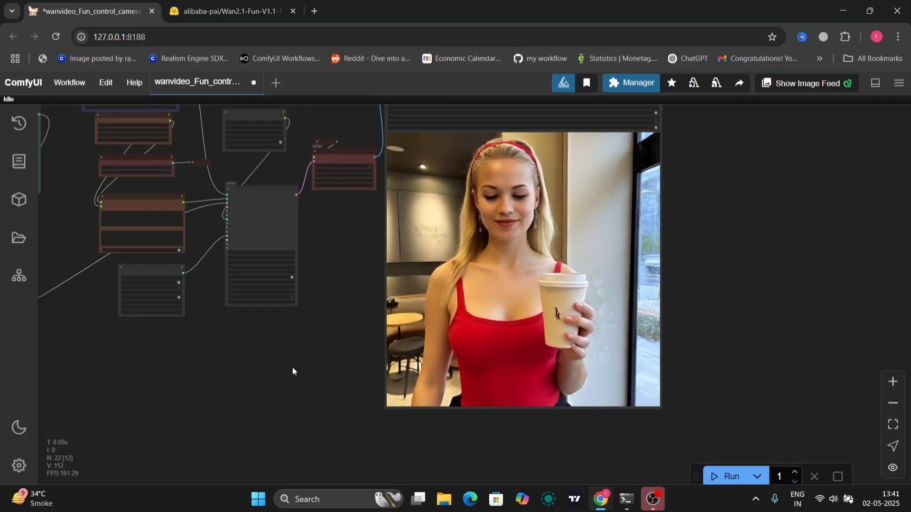
pyautogui.moveTo(293, 372); pyautogui.dragTo(671, 413)
pyautogui.moveTo(370, 274); pyautogui.dragTo(579, 388)
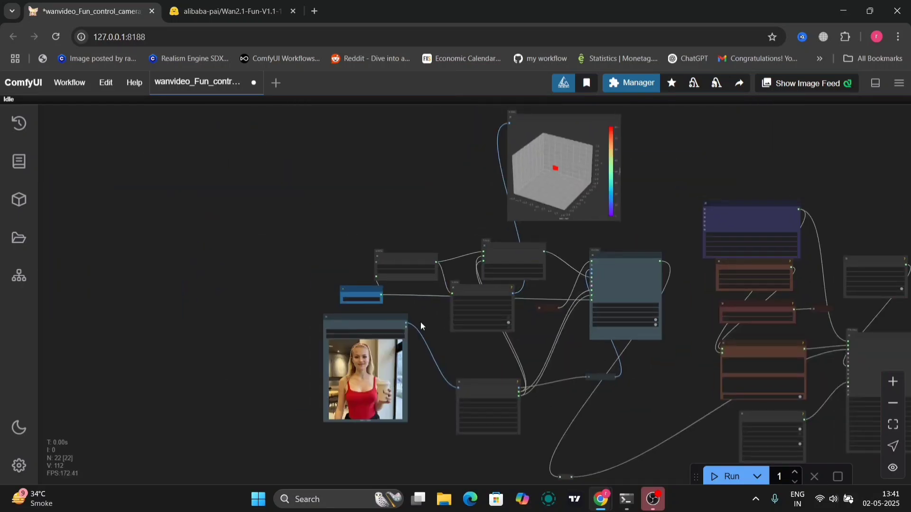
pyautogui.scroll(5, 417, 320)
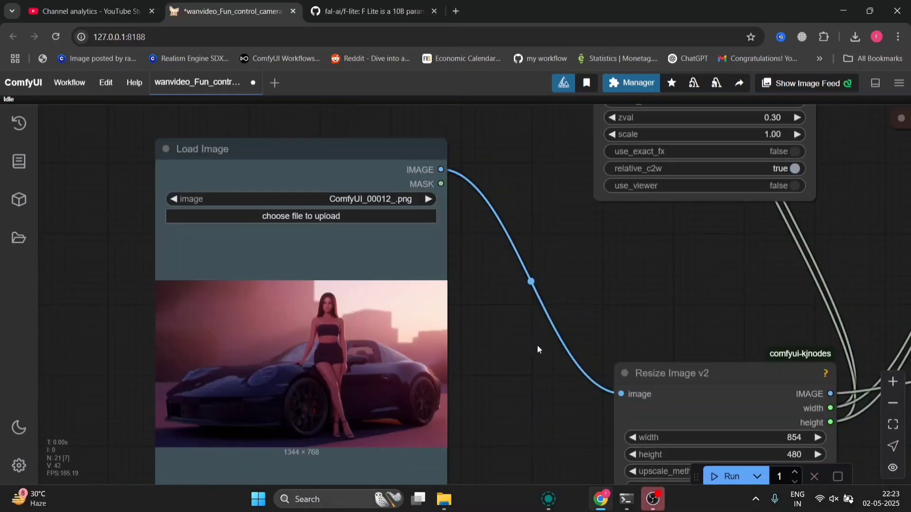
pyautogui.moveTo(537, 350); pyautogui.dragTo(646, 482)
pyautogui.moveTo(661, 266); pyautogui.dragTo(646, 379)
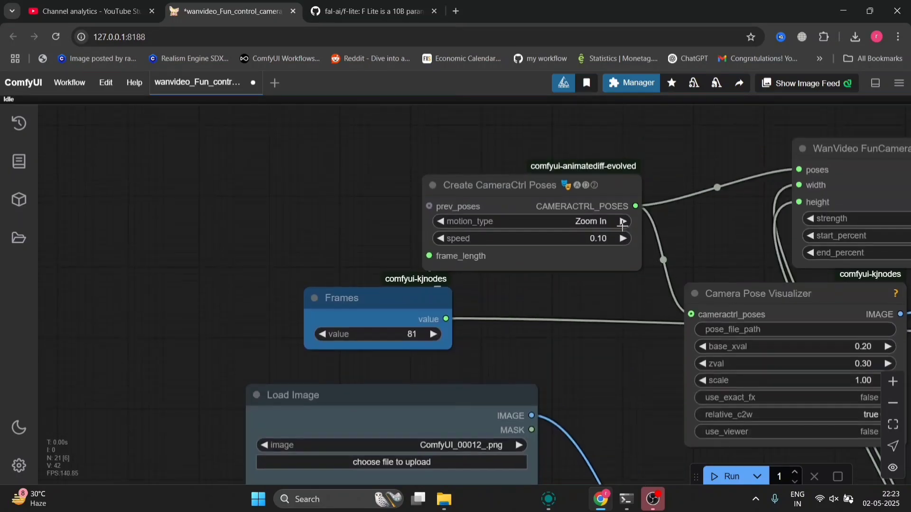
pyautogui.click(599, 219)
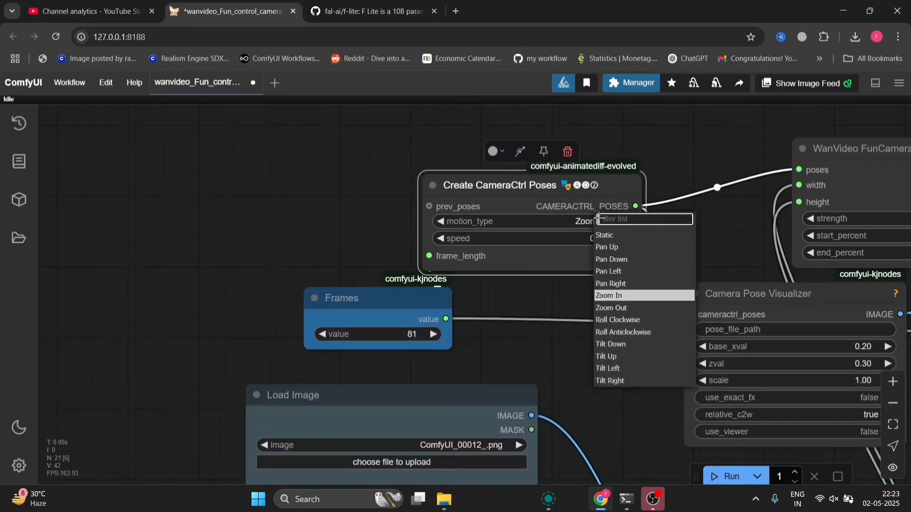
pyautogui.click(610, 296)
pyautogui.scroll(-8, 621, 374)
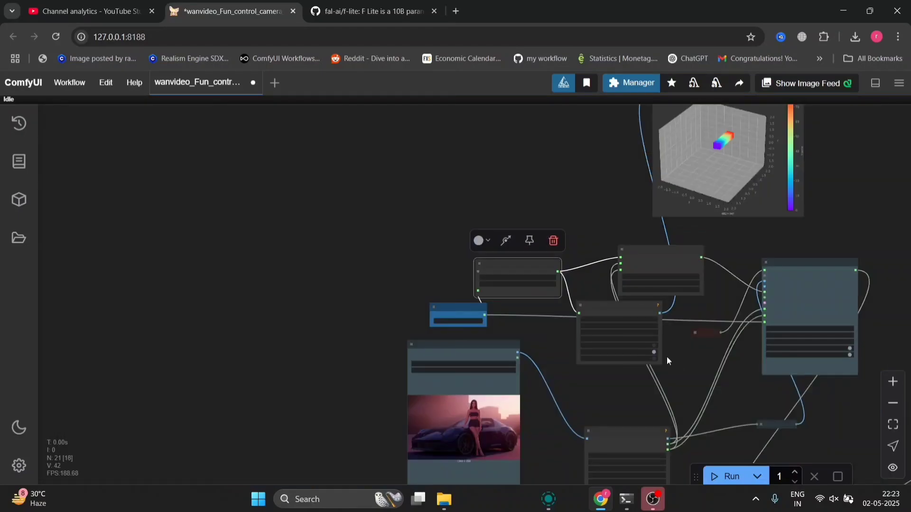
pyautogui.moveTo(682, 359); pyautogui.dragTo(256, 392)
pyautogui.moveTo(482, 432); pyautogui.dragTo(323, 302)
pyautogui.scroll(5, 323, 301)
pyautogui.scroll(7, 330, 306)
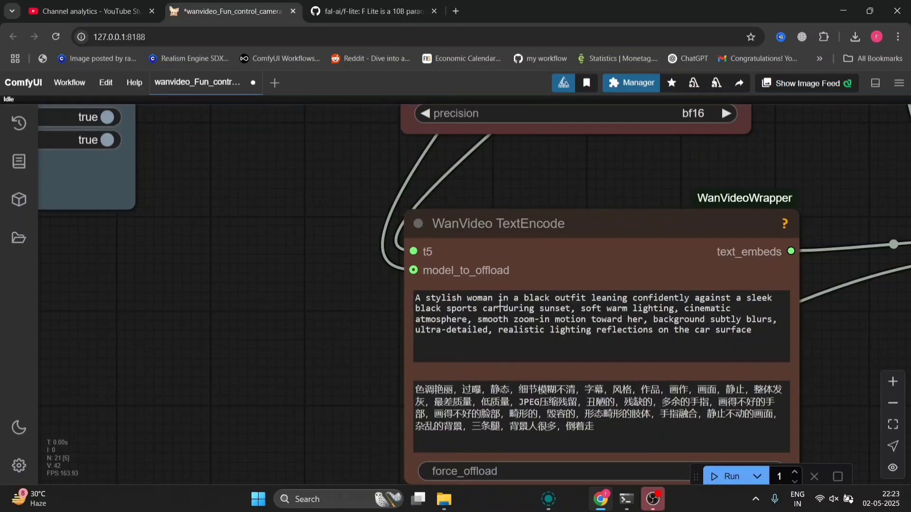
pyautogui.moveTo(503, 308); pyautogui.dragTo(506, 299)
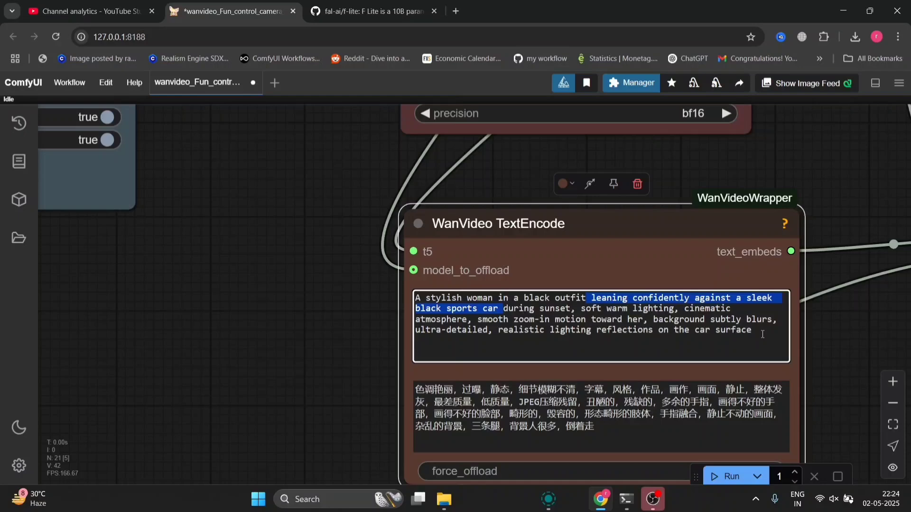
pyautogui.moveTo(557, 331); pyautogui.dragTo(425, 299)
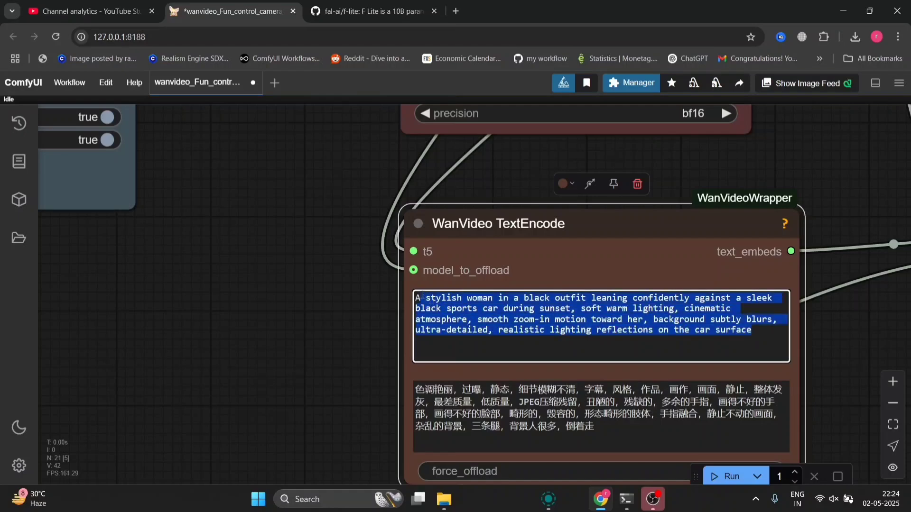
pyautogui.click(867, 245)
pyautogui.scroll(-5, 865, 317)
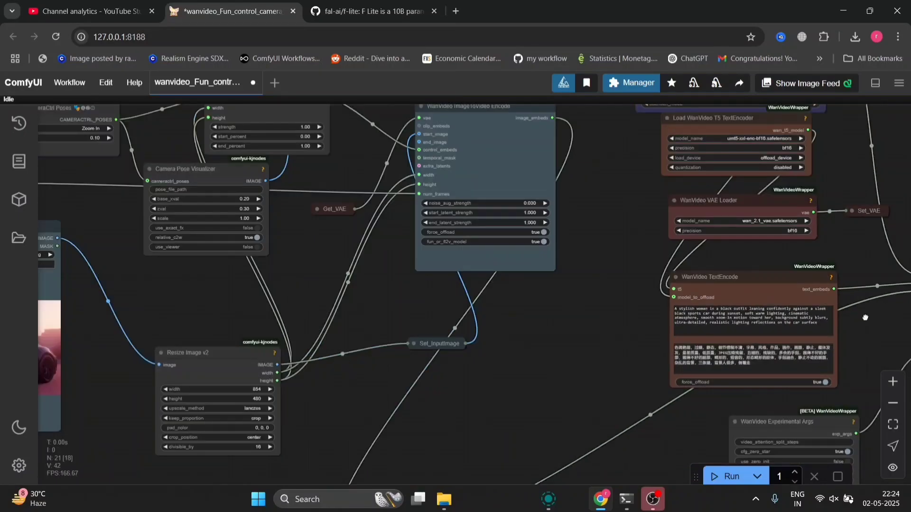
pyautogui.moveTo(865, 317); pyautogui.dragTo(464, 157)
pyautogui.scroll(5, 656, 221)
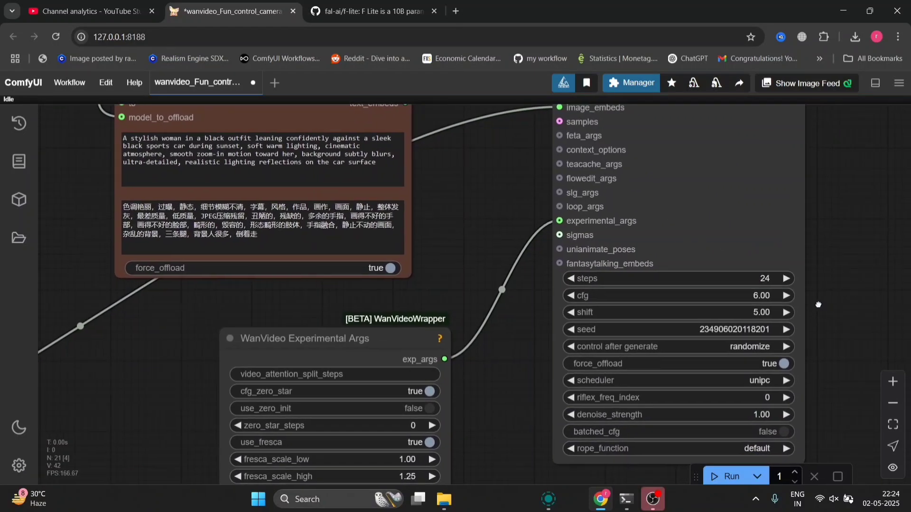
# Resize the output video node larger and zoom in to watch the woman-by-the-sports-car zoom-in clip.
pyautogui.scroll(-5, 807, 300)
pyautogui.moveTo(808, 300); pyautogui.dragTo(584, 258)
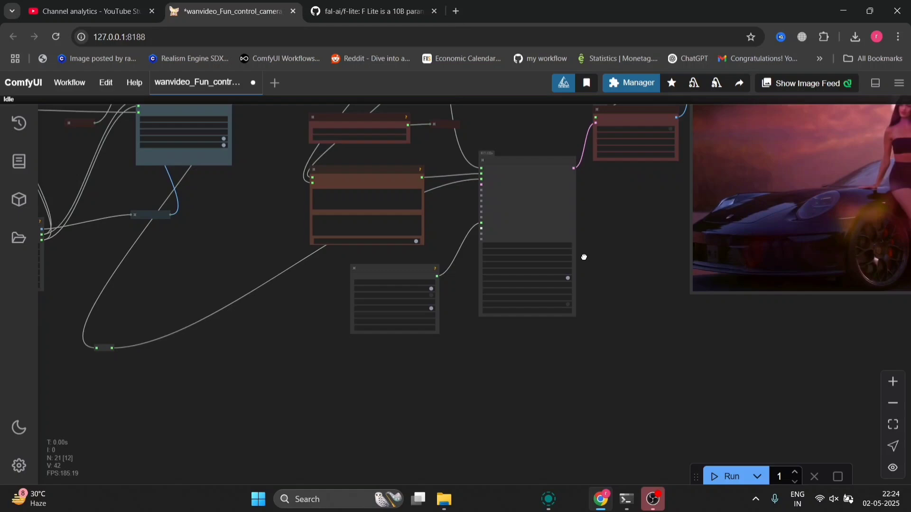
pyautogui.moveTo(623, 218); pyautogui.dragTo(403, 314)
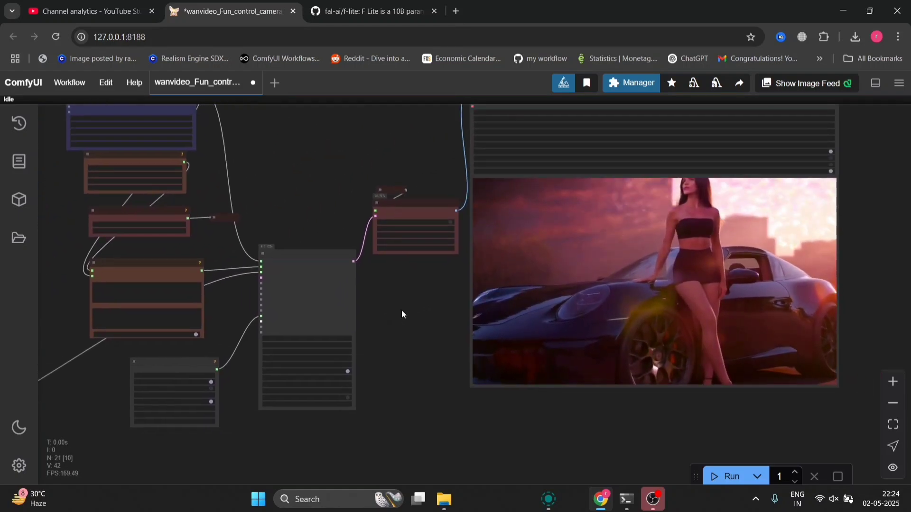
pyautogui.rightClick(402, 314)
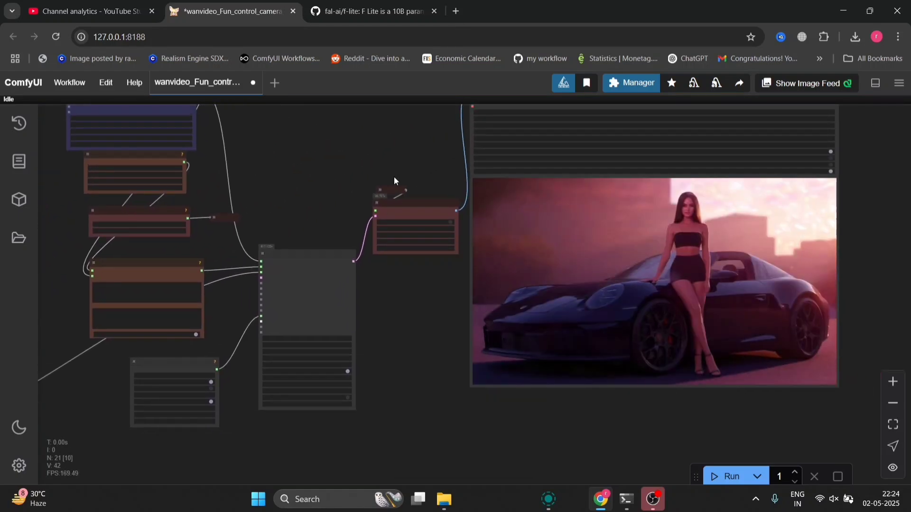
pyautogui.scroll(-8, 394, 175)
pyautogui.moveTo(408, 217); pyautogui.dragTo(394, 288)
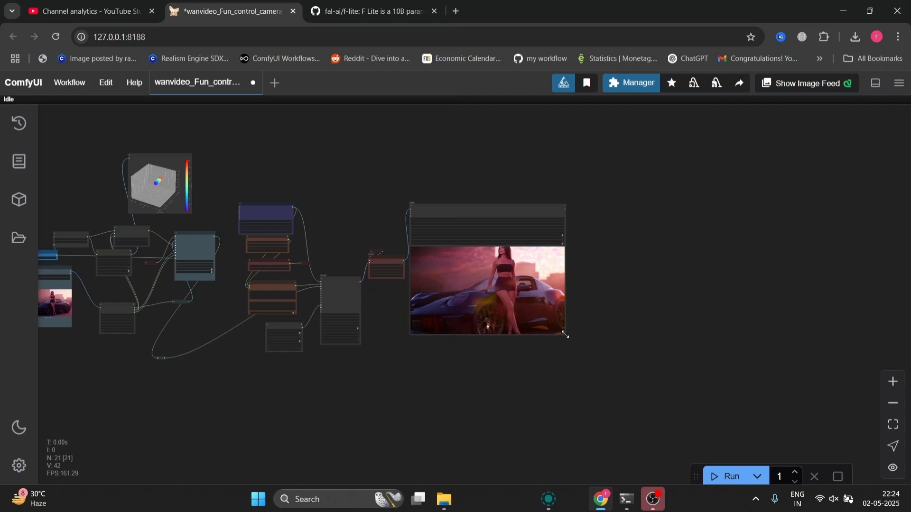
pyautogui.moveTo(567, 336); pyautogui.dragTo(636, 374)
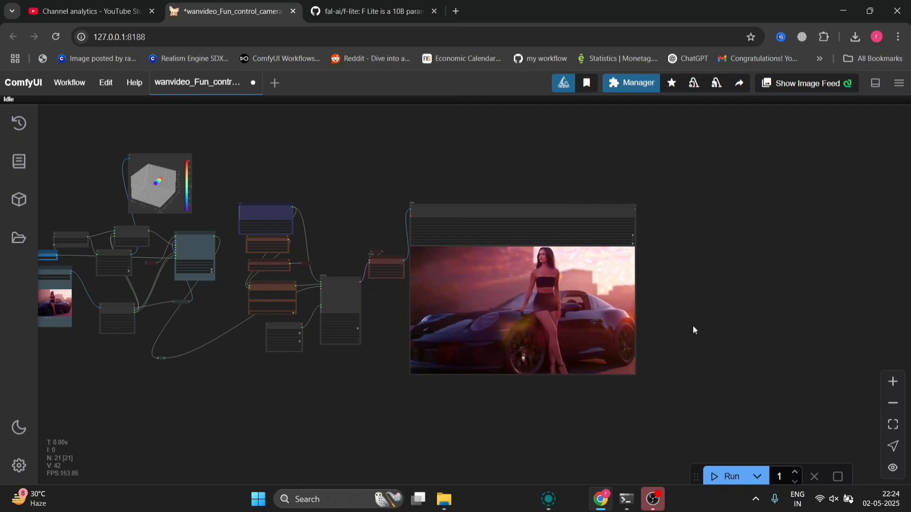
pyautogui.scroll(5, 692, 325)
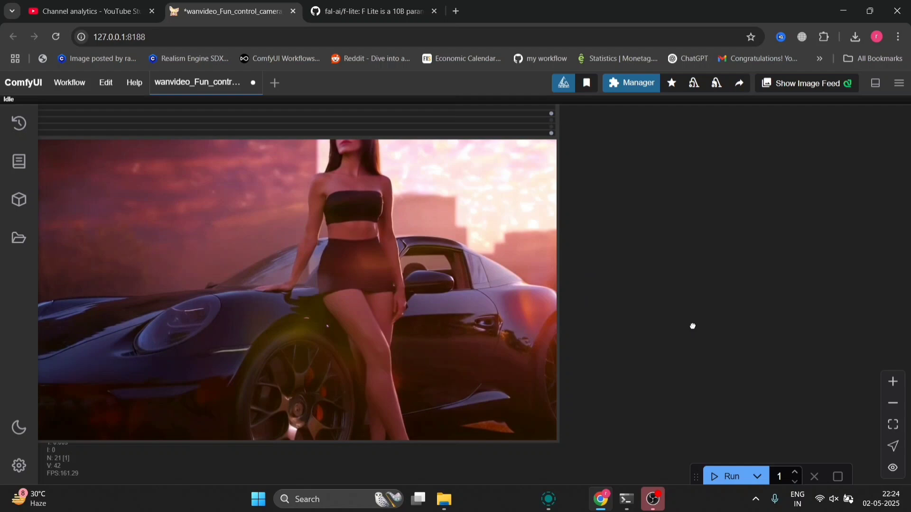
pyautogui.moveTo(692, 326); pyautogui.dragTo(757, 319)
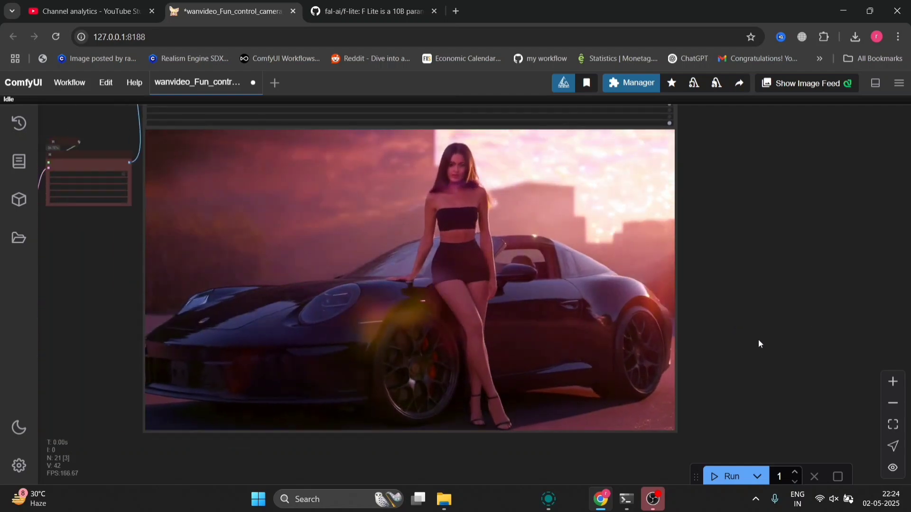
pyautogui.scroll(-3, 758, 340)
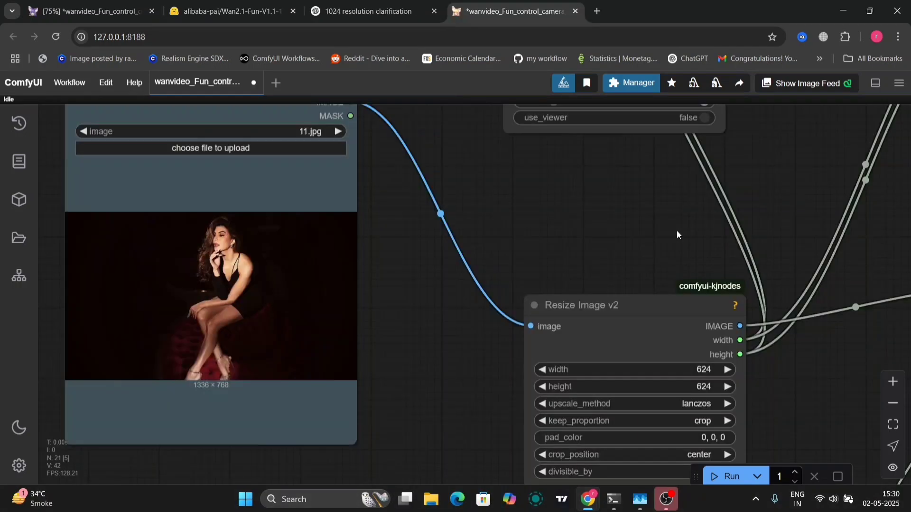
# Pan across the workflow graph and select the entire positive prompt text.
pyautogui.moveTo(677, 230); pyautogui.dragTo(502, 260)
pyautogui.scroll(-5, 501, 260)
pyautogui.moveTo(702, 268); pyautogui.dragTo(400, 366)
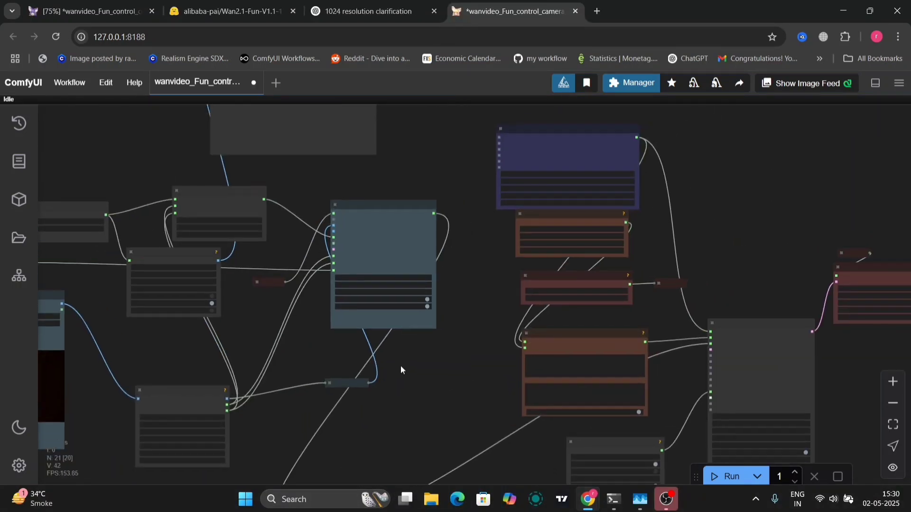
pyautogui.moveTo(468, 356); pyautogui.dragTo(392, 312)
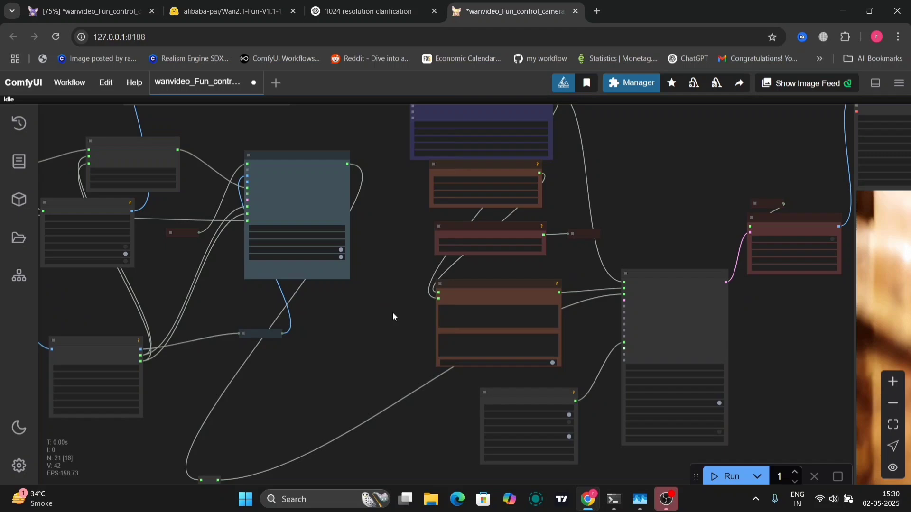
pyautogui.scroll(5, 392, 312)
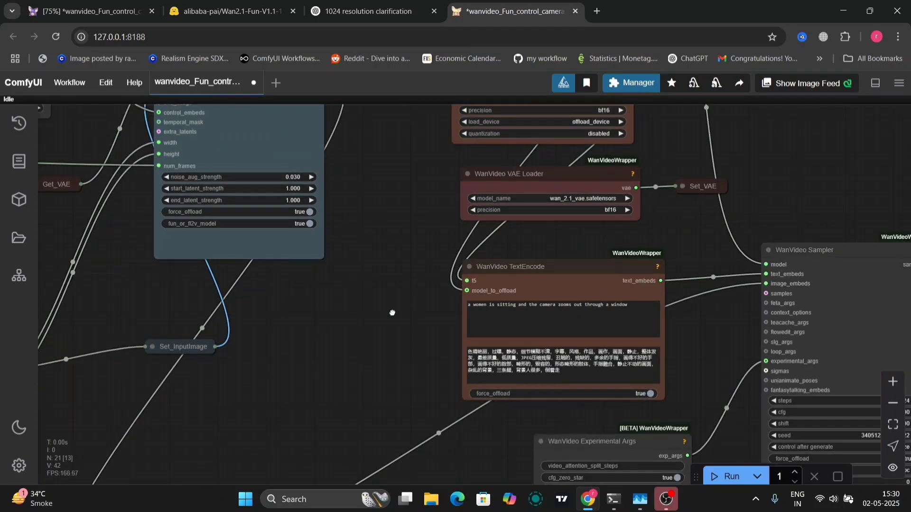
pyautogui.scroll(5, 357, 304)
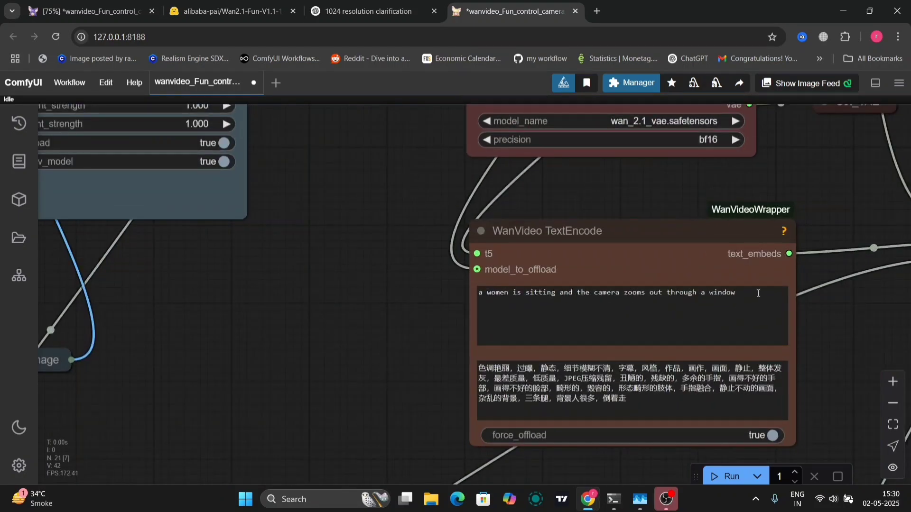
pyautogui.moveTo(758, 293); pyautogui.dragTo(484, 311)
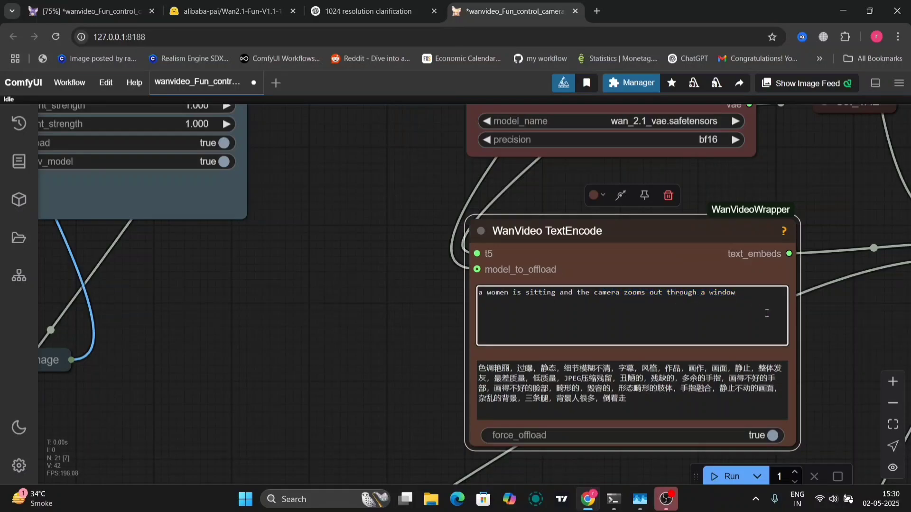
pyautogui.scroll(-10, 831, 345)
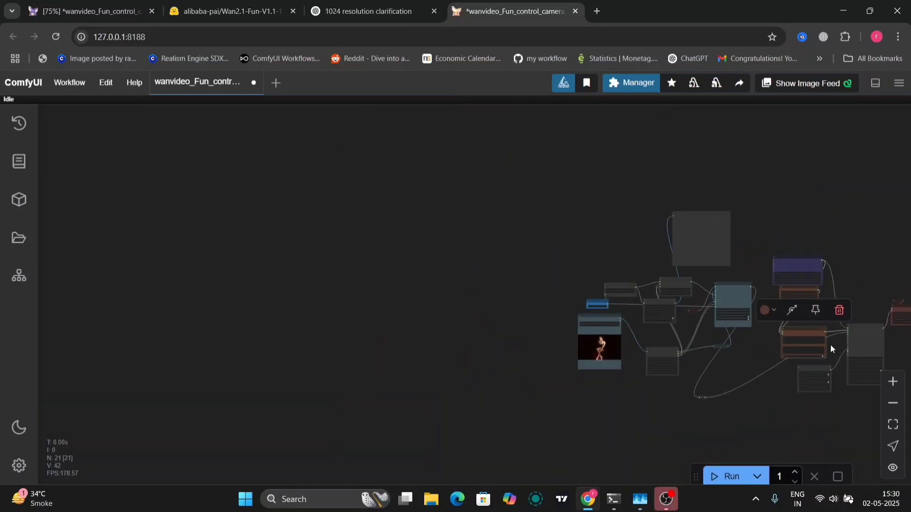
pyautogui.moveTo(831, 344); pyautogui.dragTo(475, 308)
pyautogui.scroll(3, 475, 309)
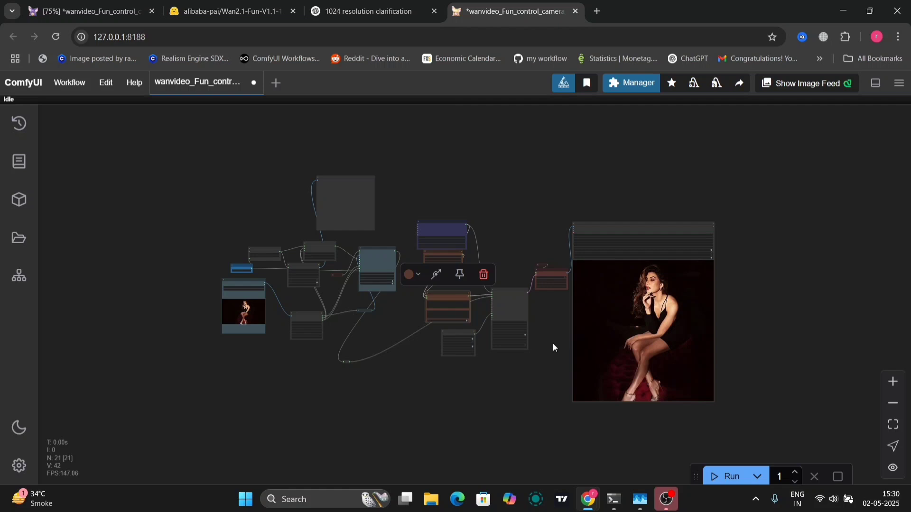
pyautogui.scroll(3, 553, 343)
pyautogui.moveTo(554, 344); pyautogui.dragTo(473, 311)
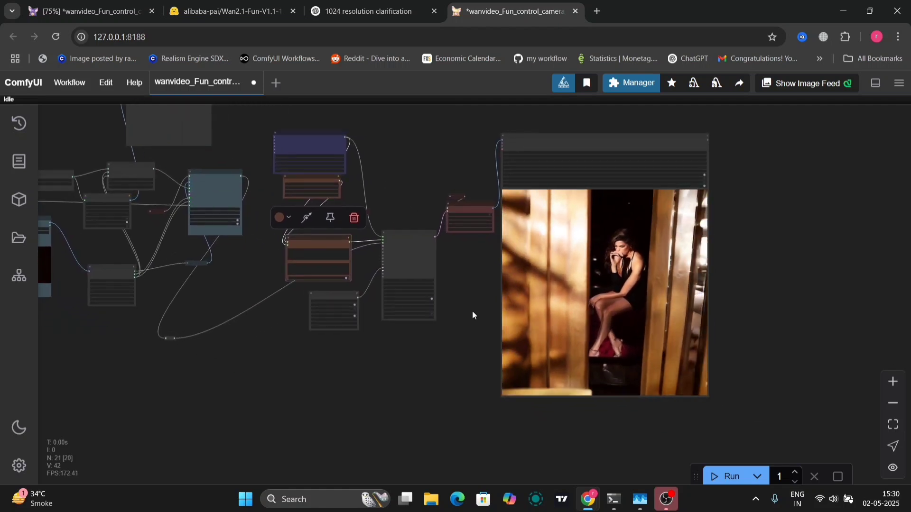
# Upload 10.jpg as the new image in the Load Image node.
pyautogui.rightClick(784, 330)
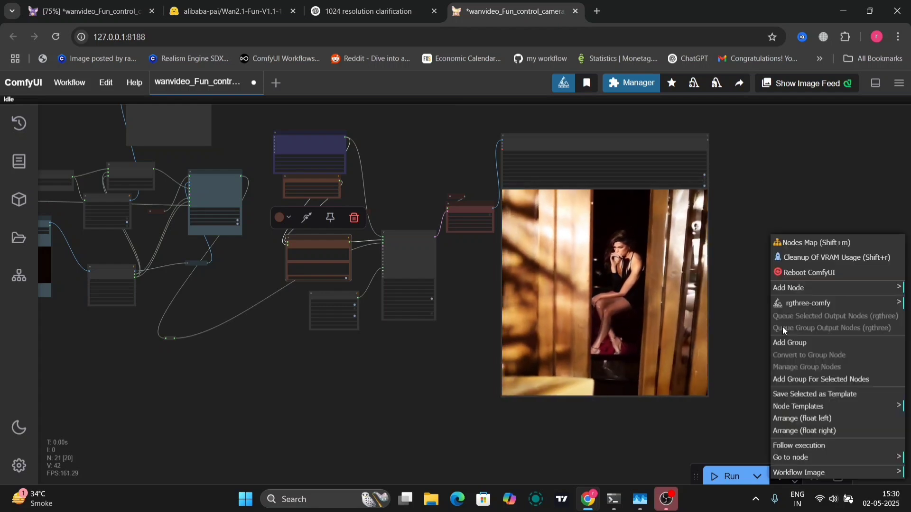
pyautogui.click(753, 331)
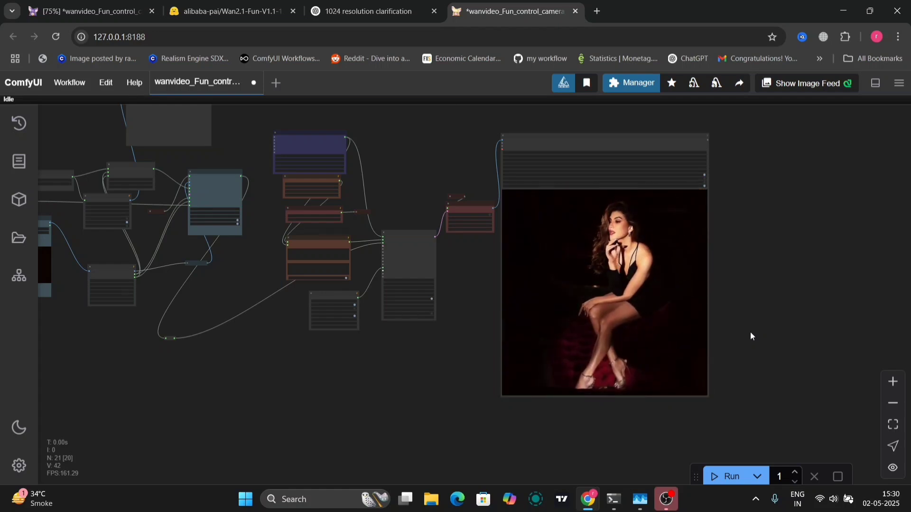
pyautogui.scroll(-5, 750, 332)
pyautogui.moveTo(750, 332); pyautogui.dragTo(522, 322)
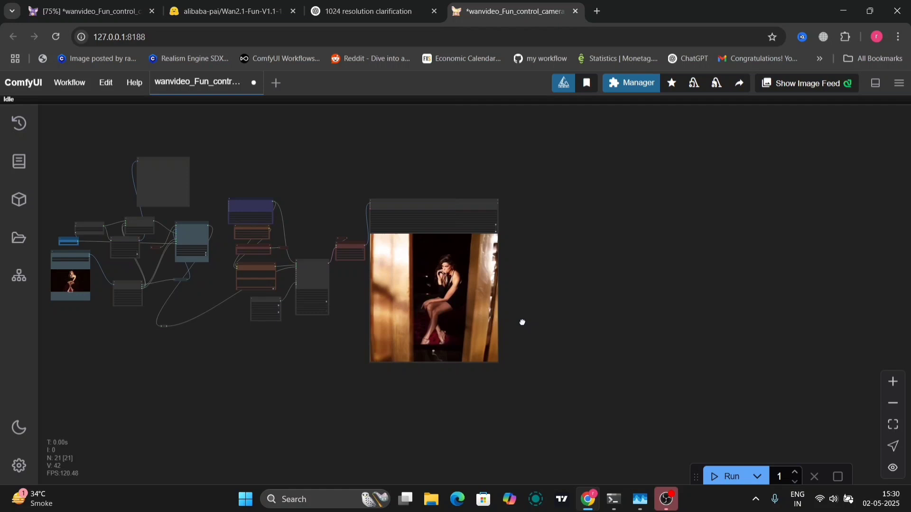
pyautogui.scroll(6, 521, 320)
pyautogui.scroll(-4, 521, 321)
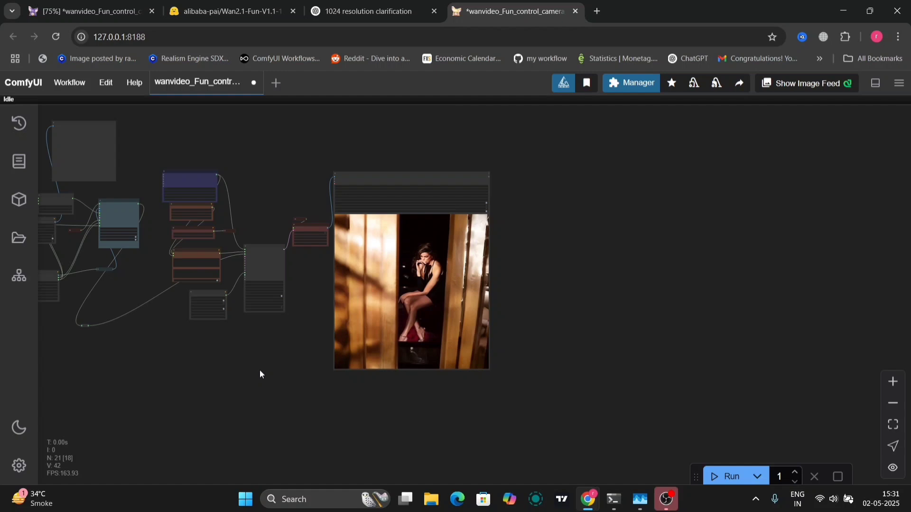
pyautogui.moveTo(260, 369); pyautogui.dragTo(593, 383)
pyautogui.scroll(8, 365, 272)
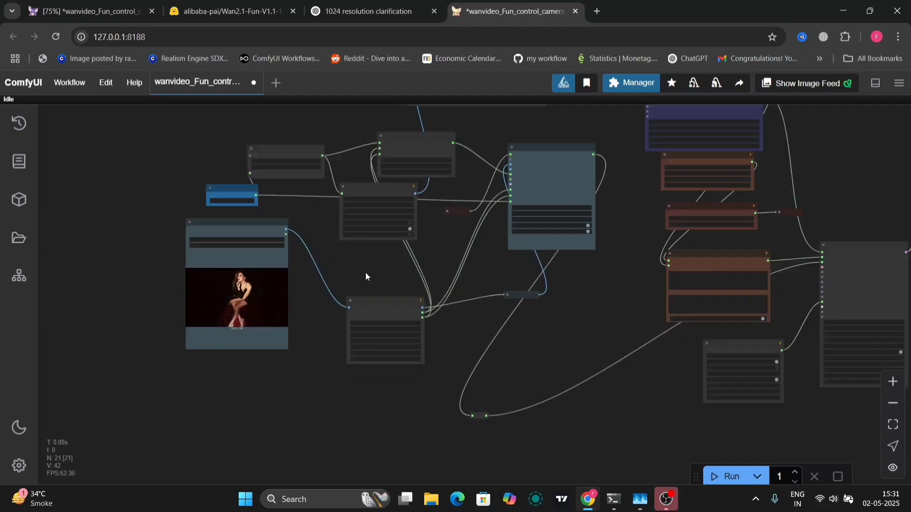
pyautogui.scroll(6, 366, 272)
pyautogui.moveTo(365, 272); pyautogui.dragTo(474, 365)
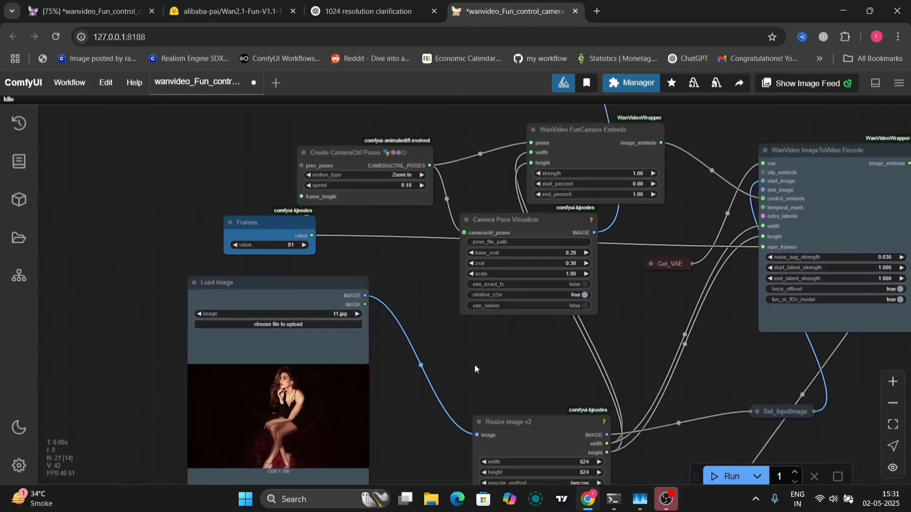
pyautogui.click(341, 326)
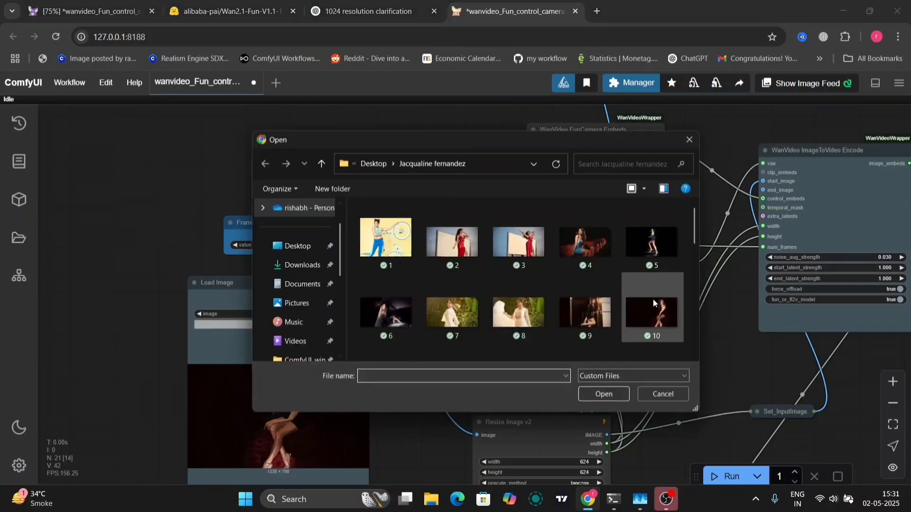
pyautogui.doubleClick(652, 299)
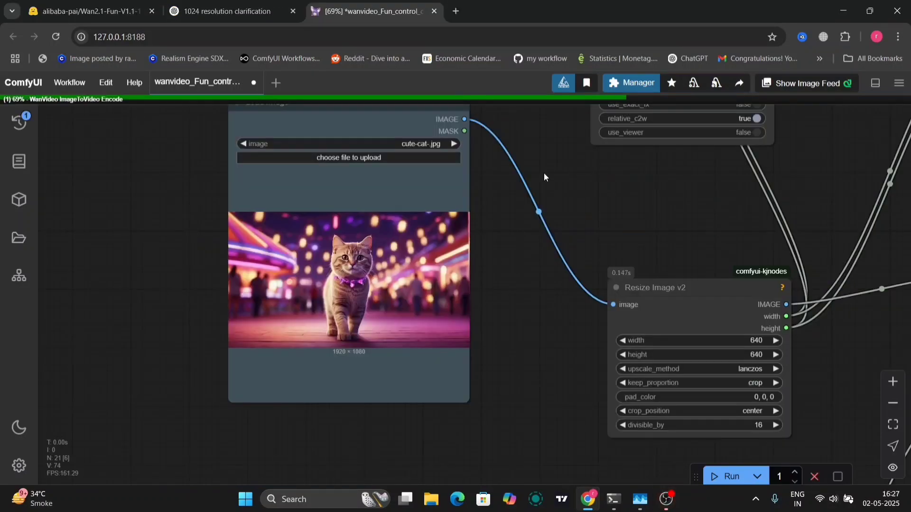
# Change the camera motion_type in Create CameraCtrl Poses from Tilt Up to Zoom Out.
pyautogui.moveTo(543, 177); pyautogui.dragTo(562, 421)
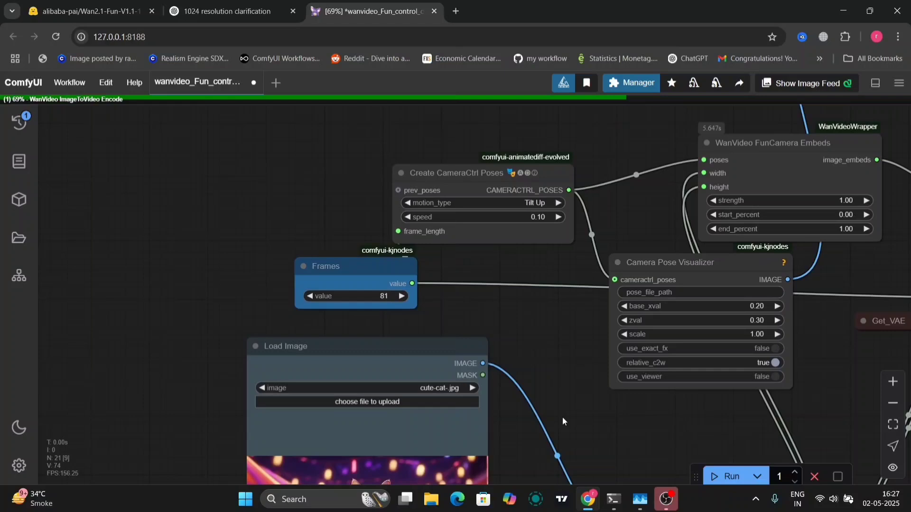
pyautogui.click(540, 203)
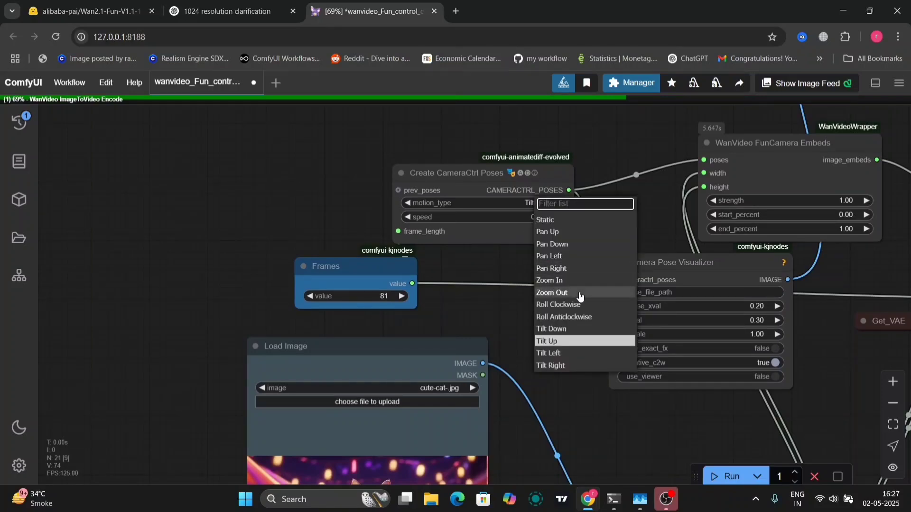
pyautogui.press('Escape')
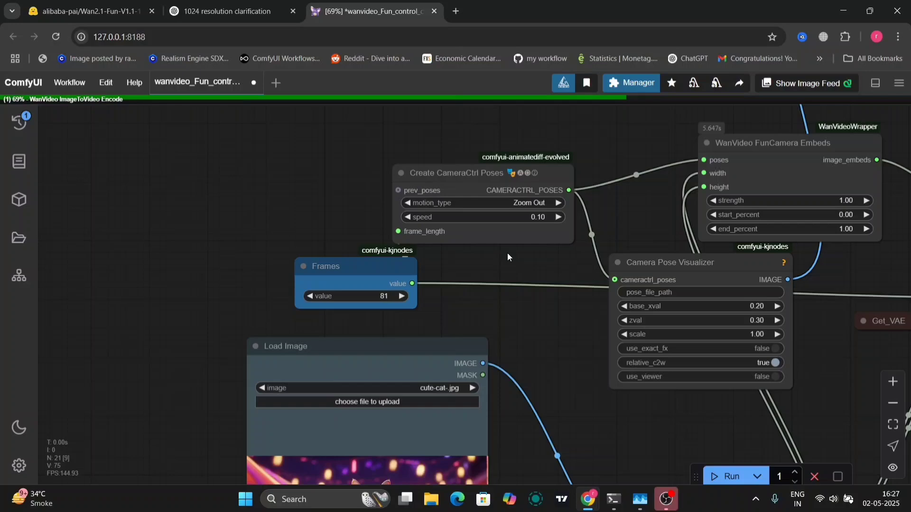
pyautogui.moveTo(532, 334); pyautogui.dragTo(609, 101)
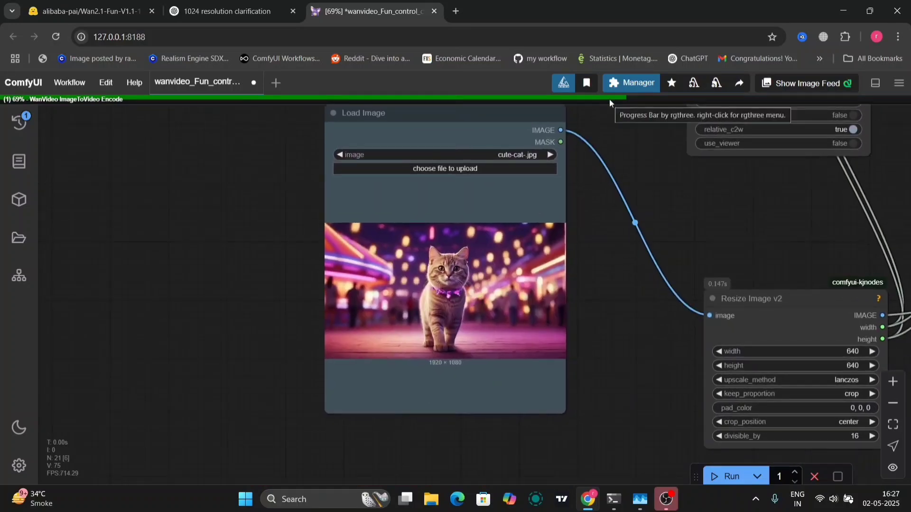
pyautogui.moveTo(647, 166); pyautogui.dragTo(579, 375)
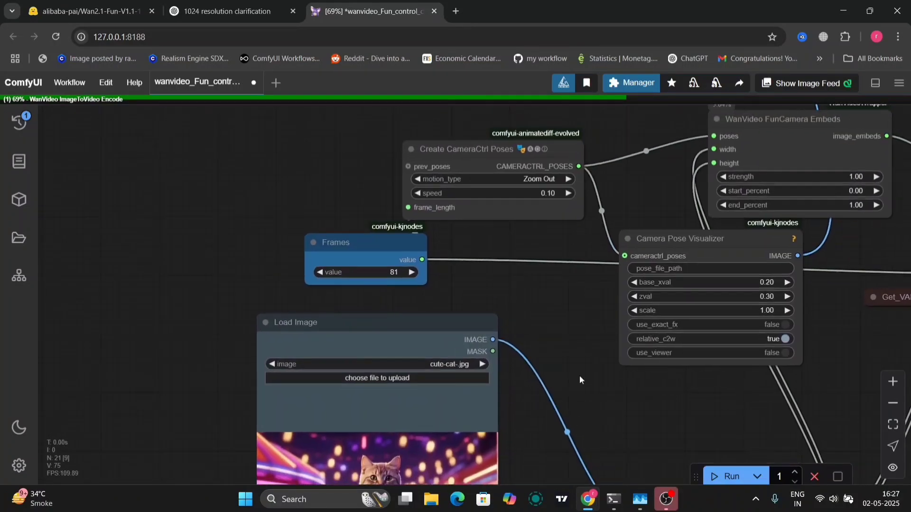
# Review the generated cat video in the video preview, then look back at earlier nodes.
pyautogui.scroll(-7, 580, 375)
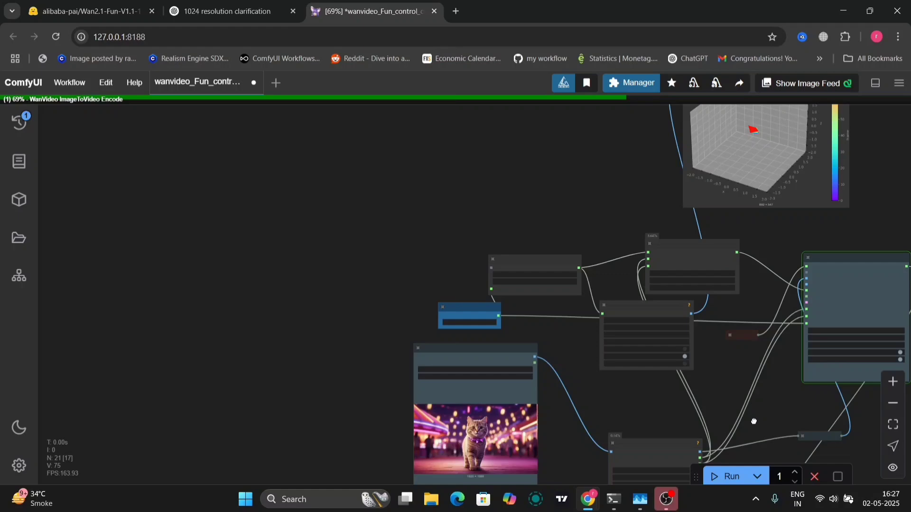
pyautogui.moveTo(752, 421); pyautogui.dragTo(292, 255)
pyautogui.moveTo(514, 391); pyautogui.dragTo(130, 240)
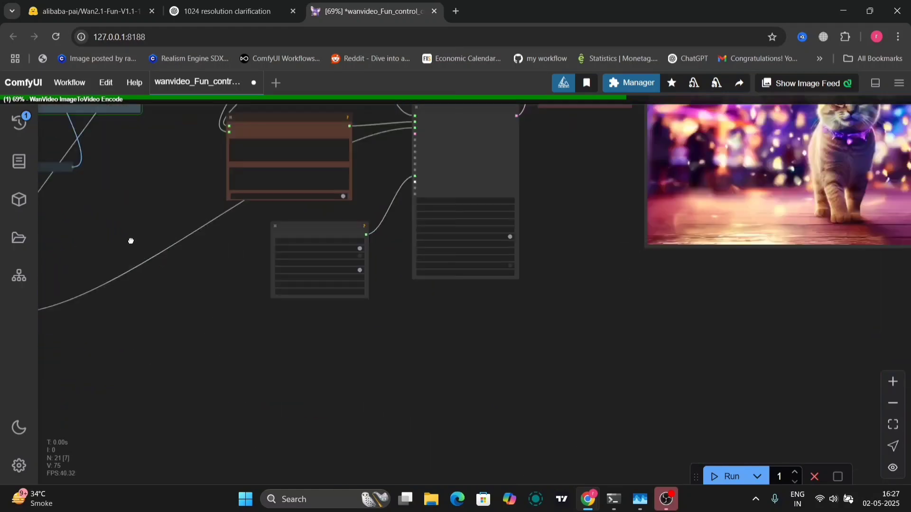
pyautogui.moveTo(490, 278); pyautogui.dragTo(473, 457)
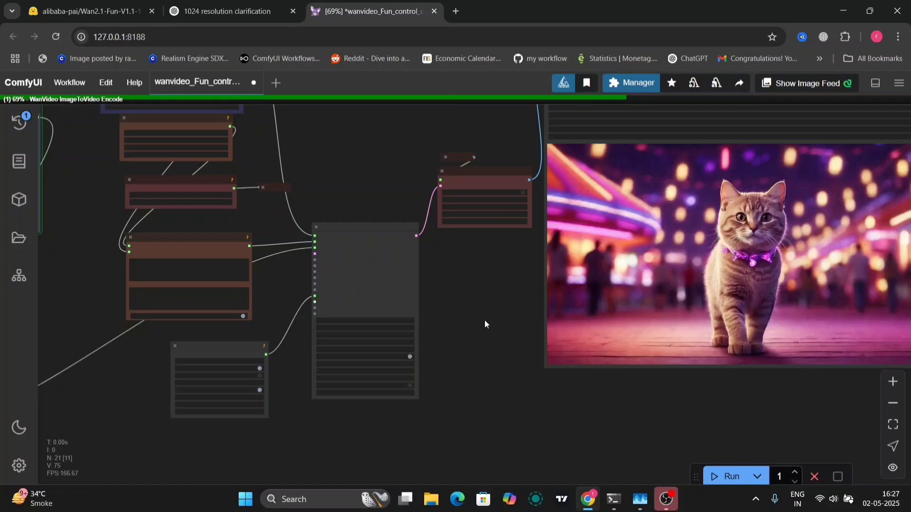
pyautogui.moveTo(484, 321); pyautogui.dragTo(377, 327)
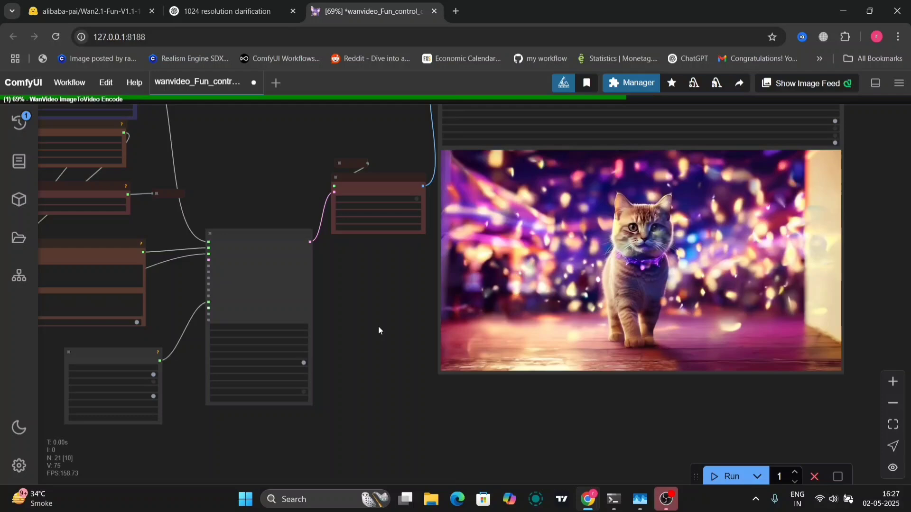
pyautogui.moveTo(377, 326); pyautogui.dragTo(885, 315)
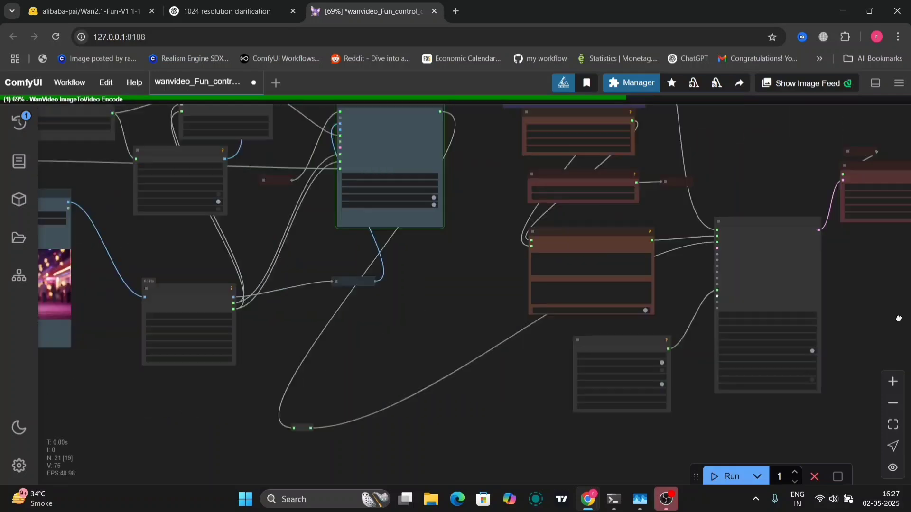
pyautogui.moveTo(423, 348); pyautogui.dragTo(688, 390)
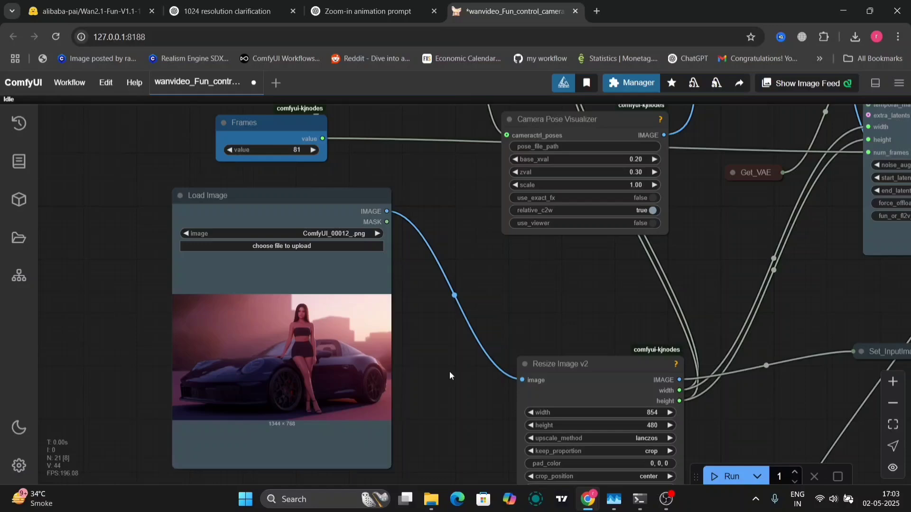
# Set the car image's camera motion_type to Zoom Out.
pyautogui.moveTo(434, 354); pyautogui.dragTo(465, 484)
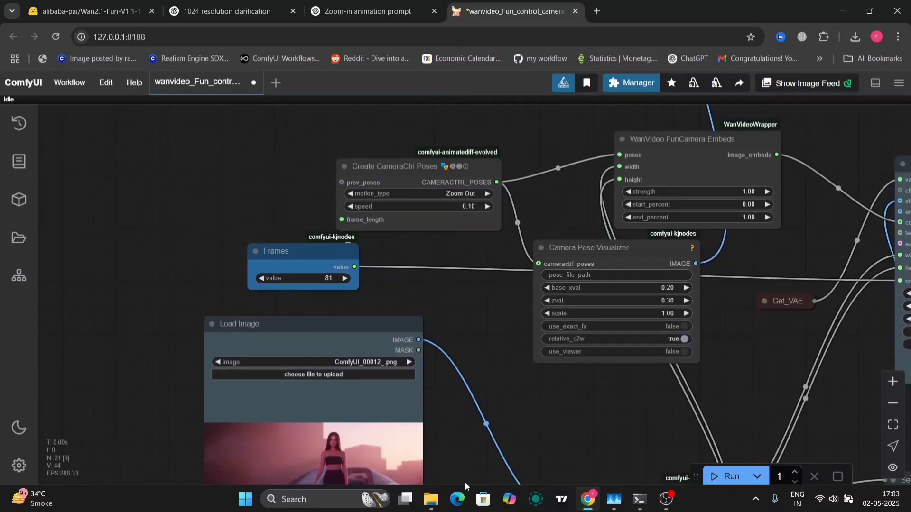
pyautogui.click(463, 193)
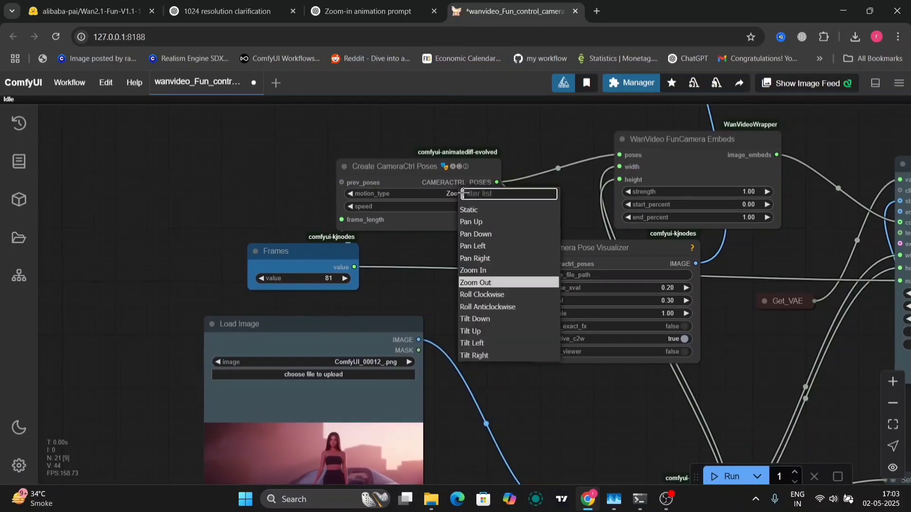
pyautogui.click(475, 283)
# Review the generated car clip in the Video Combine preview.
pyautogui.scroll(-10, 713, 360)
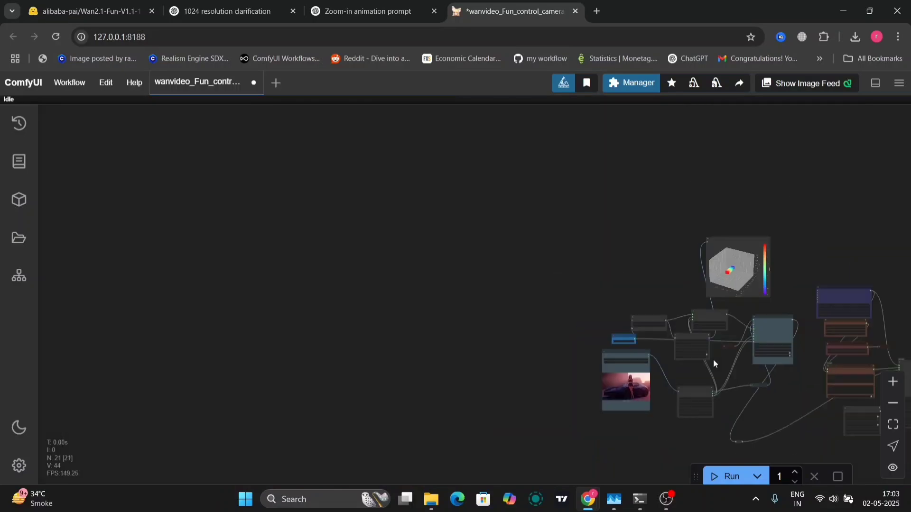
pyautogui.moveTo(696, 351); pyautogui.dragTo(235, 272)
pyautogui.scroll(10, 508, 334)
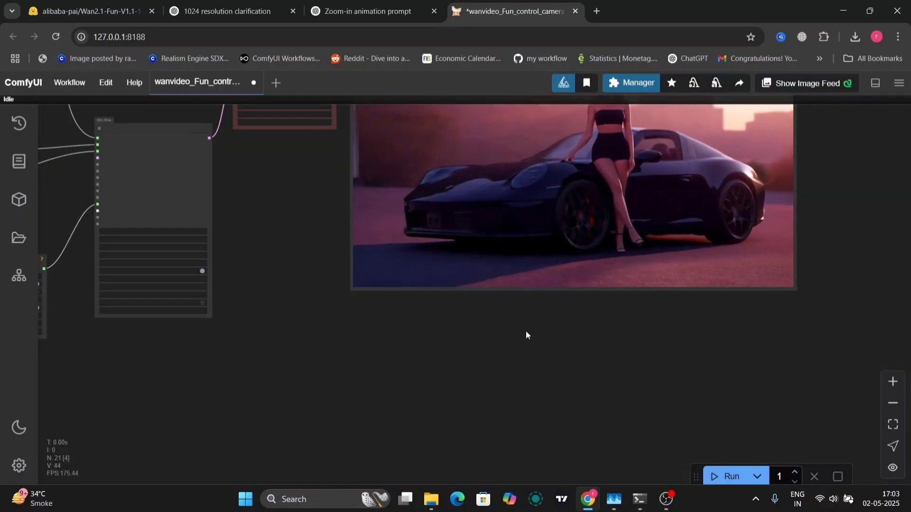
pyautogui.moveTo(526, 331); pyautogui.dragTo(499, 451)
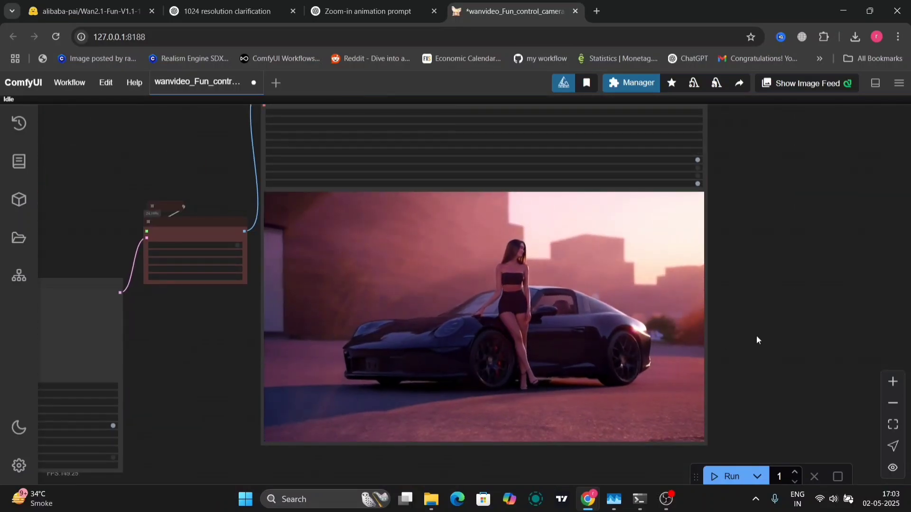
pyautogui.scroll(-4, 757, 340)
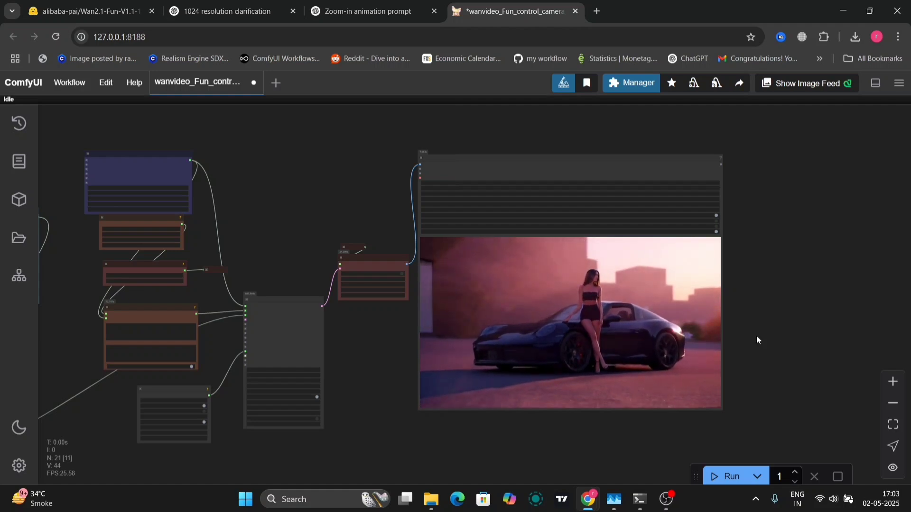
pyautogui.scroll(6, 756, 335)
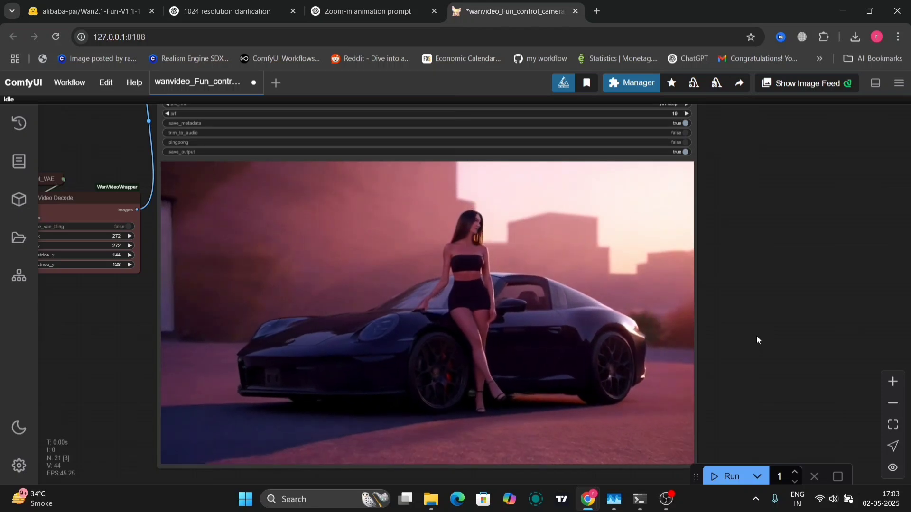
pyautogui.scroll(-8, 757, 340)
pyautogui.scroll(7, 757, 339)
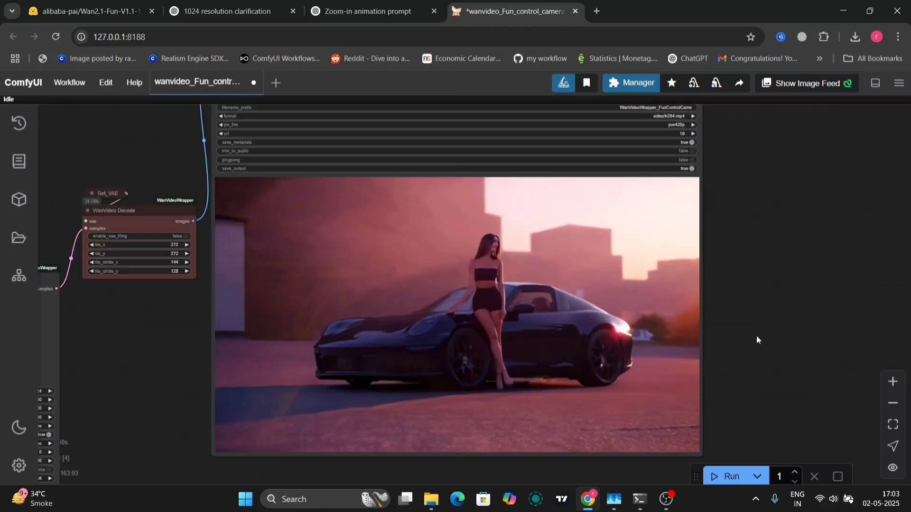
pyautogui.rightClick(757, 339)
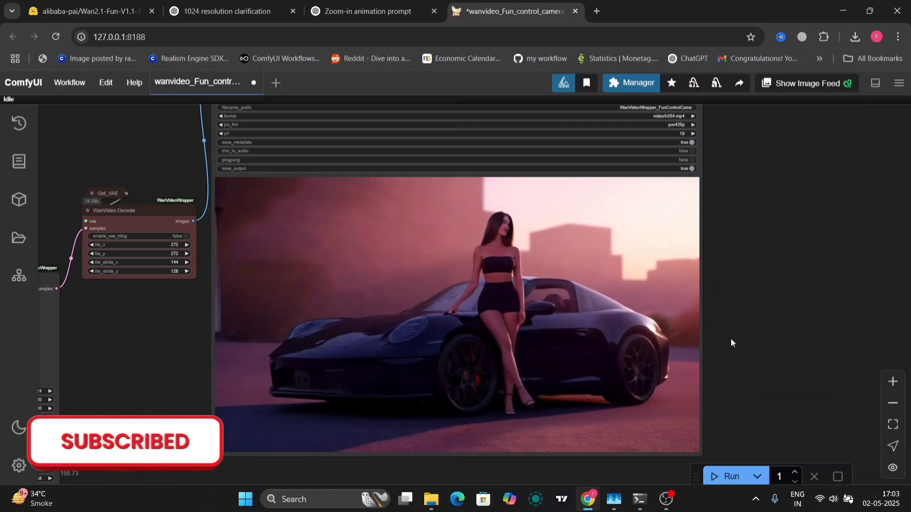
pyautogui.scroll(-6, 731, 341)
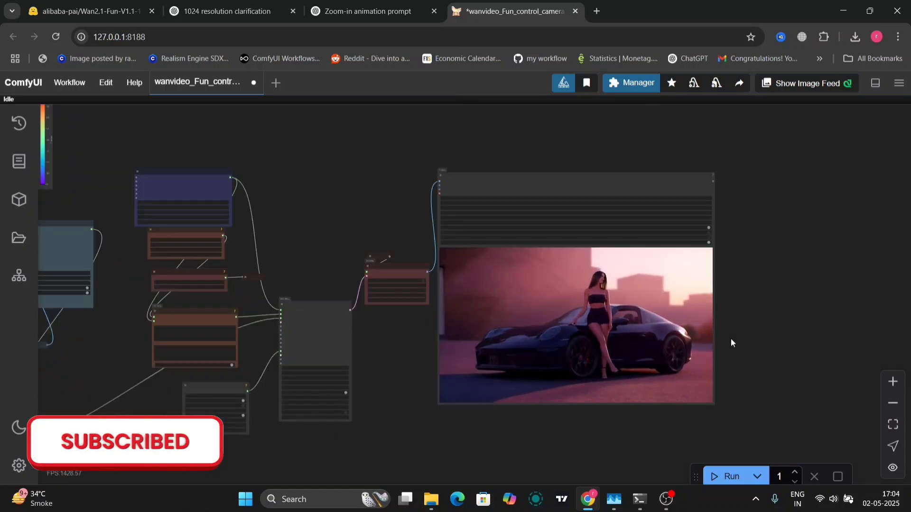